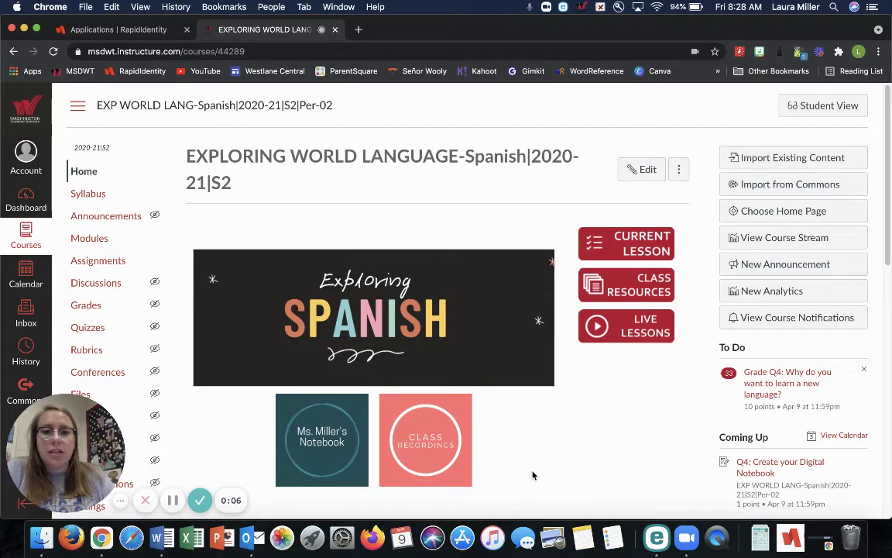
- From CURRENT LESSON in Canvas, open the 'Q4: Create your Digital Notebook' assignment
left_click(645, 244)
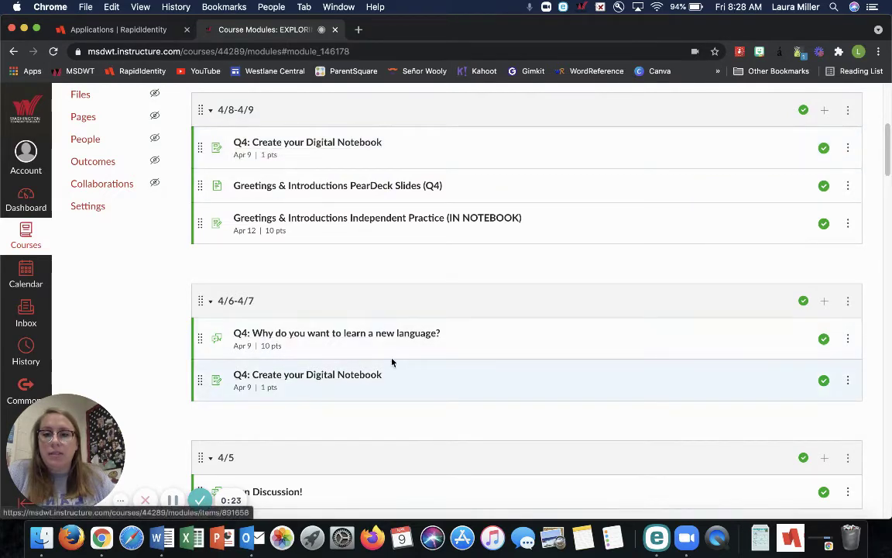
scroll(402, 340, "up", 5)
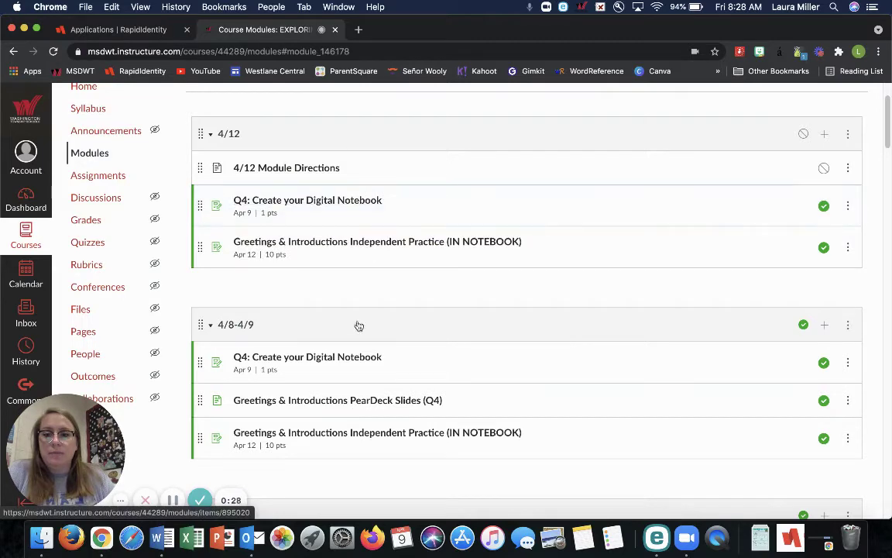
left_click(304, 202)
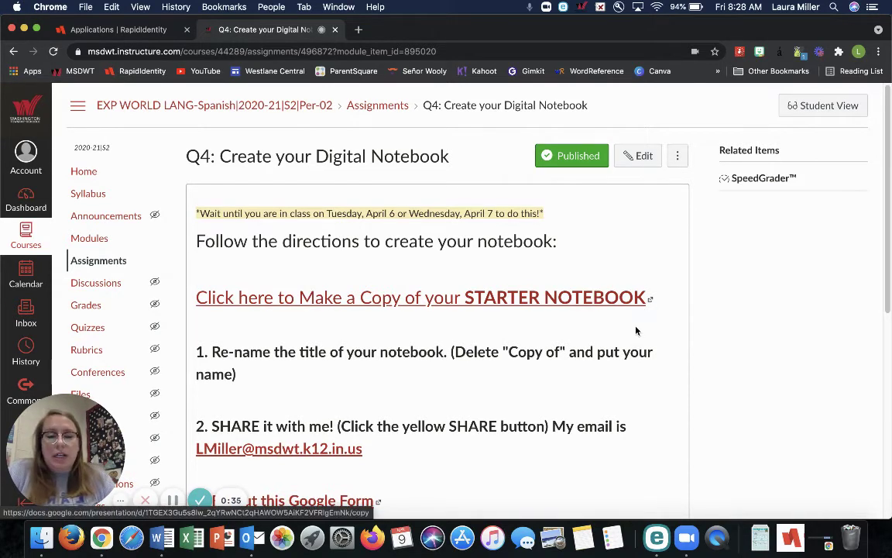
- Follow the starter notebook link and make a copy of Exploring Spanish Interactive Notebook
left_click(341, 304)
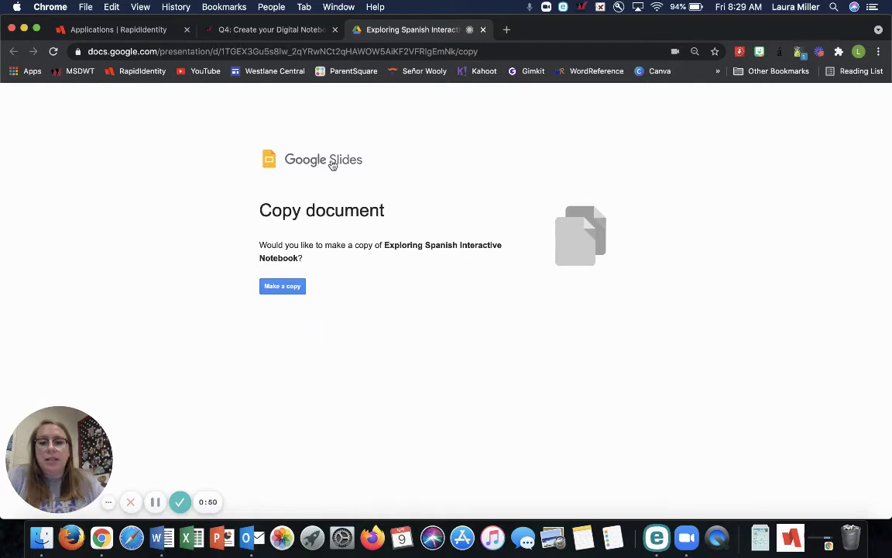
left_click(277, 286)
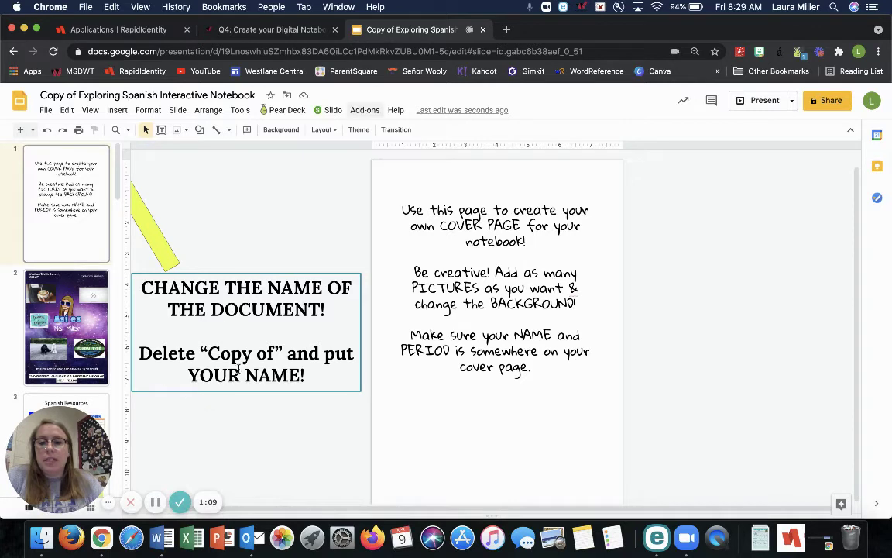
- Replace 'Copy of' in the presentation title with the teacher's name, fixing a typo
left_click(68, 94)
left_click_drag(76, 95, 39, 94)
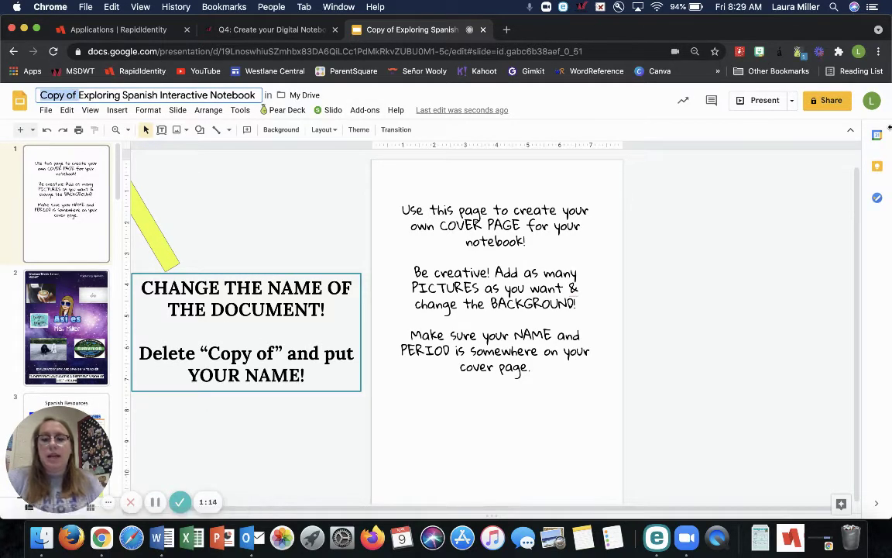
type("Ms. Miller")
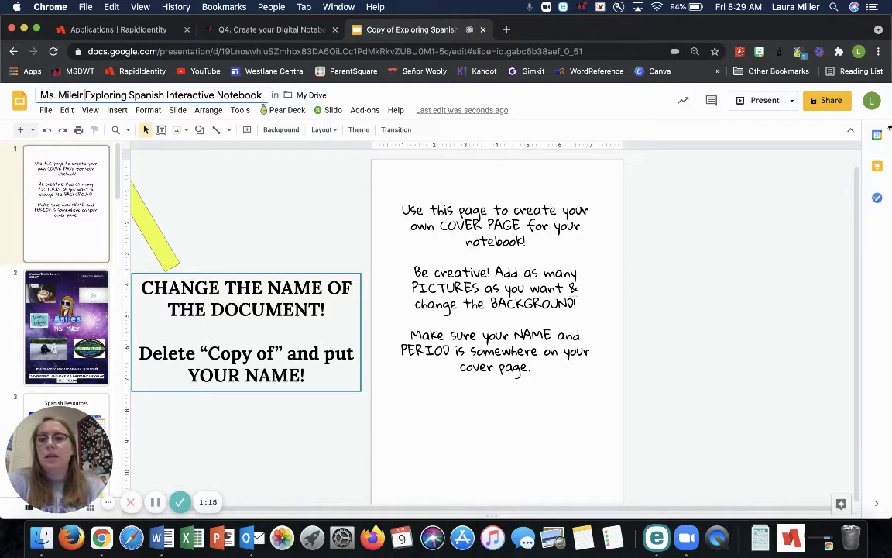
key("BackSpace")
key("BackSpace")
key("BackSpace")
type("ler")
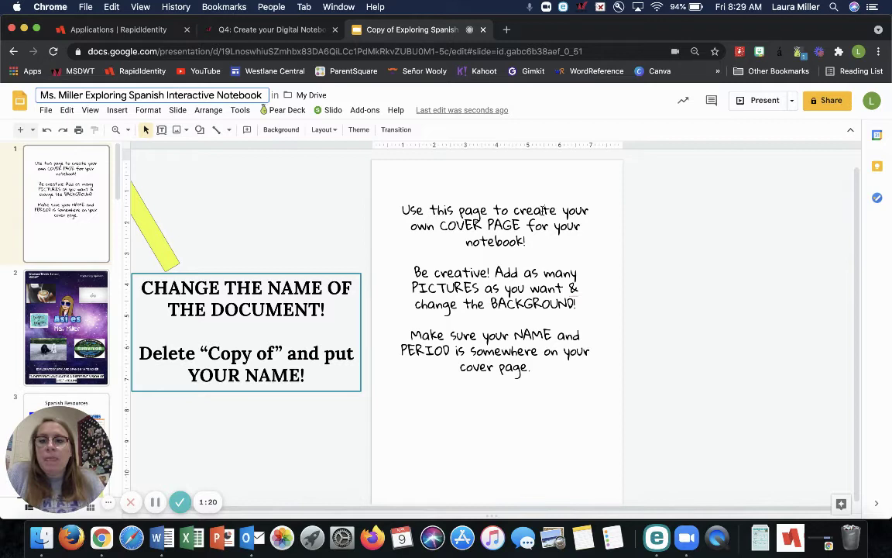
key("Return")
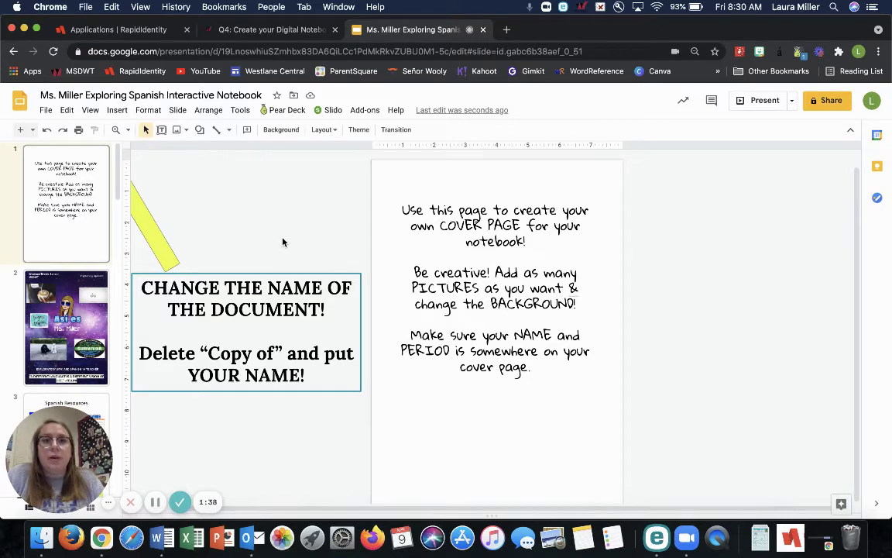
left_click(834, 101)
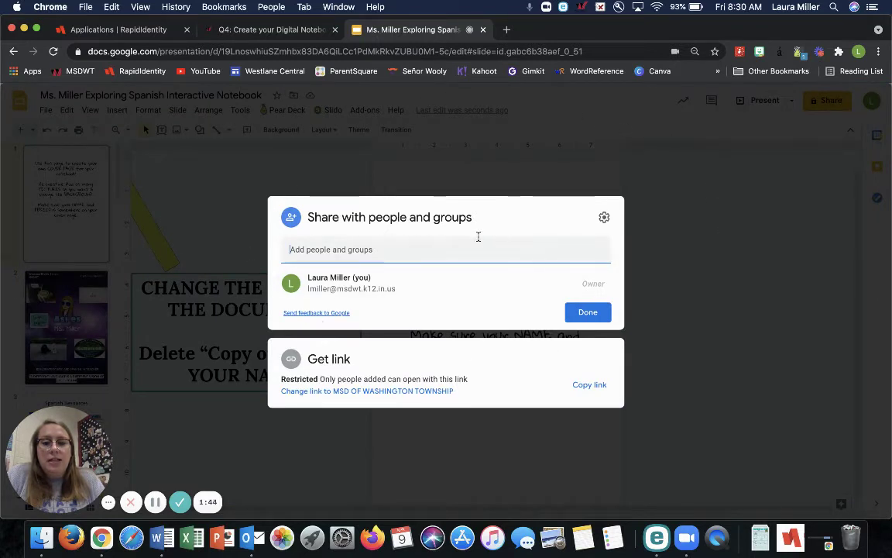
left_click(438, 251)
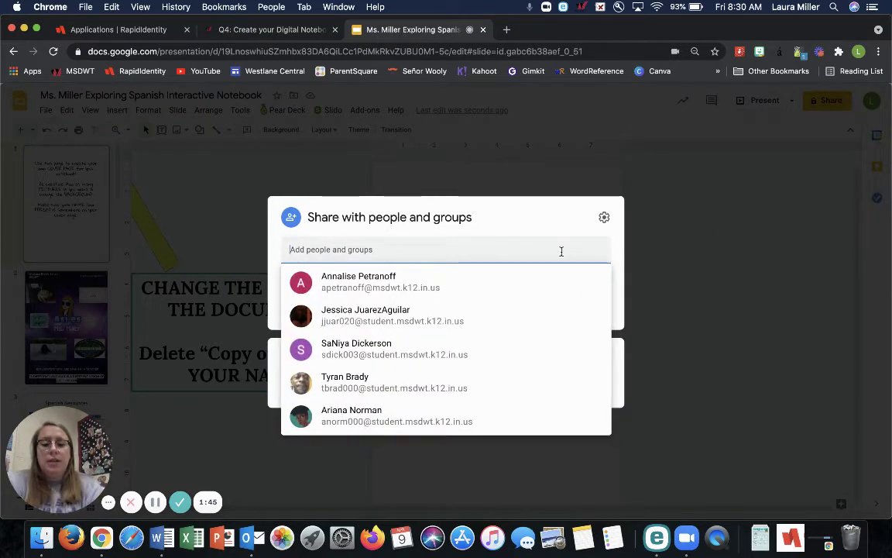
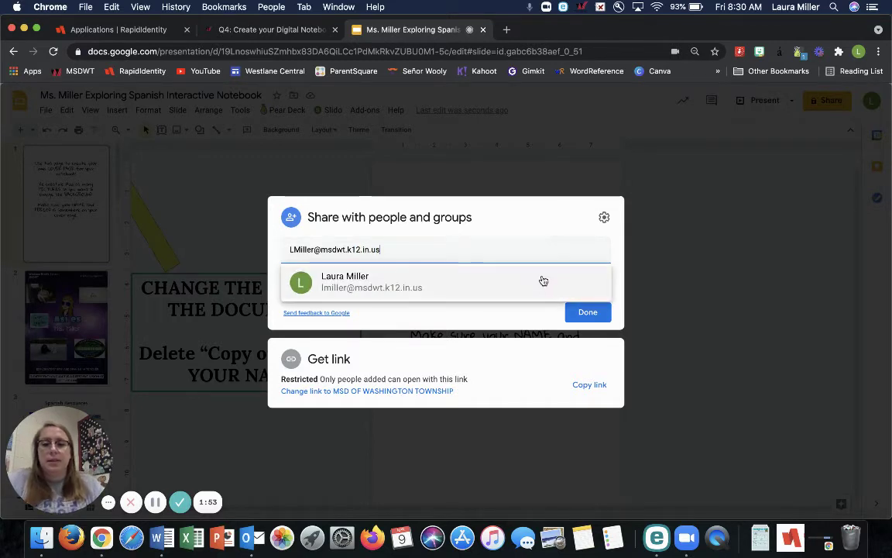
mouse_move(339, 286)
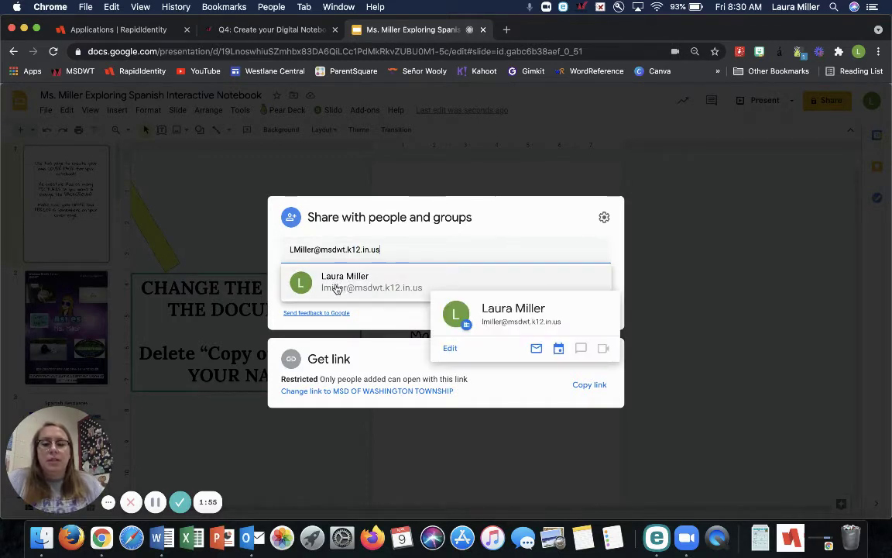
left_click(337, 287)
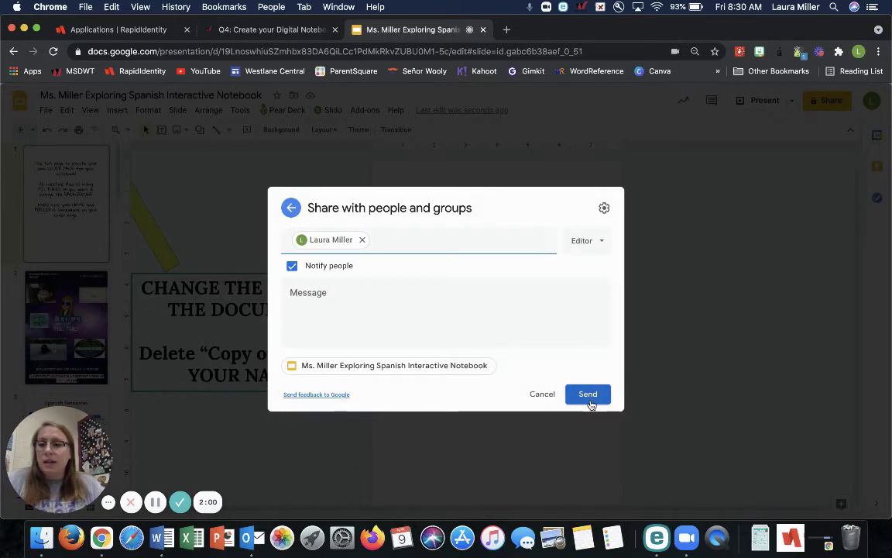
left_click(704, 351)
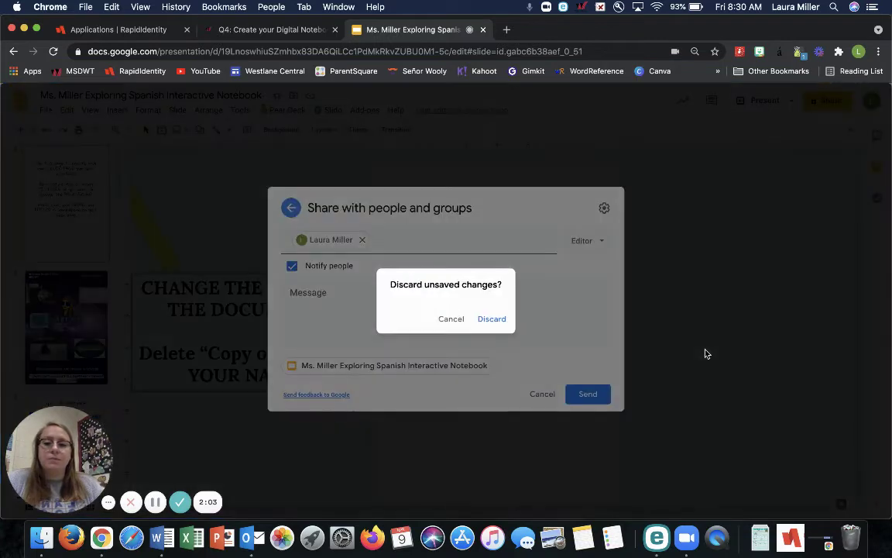
left_click(496, 320)
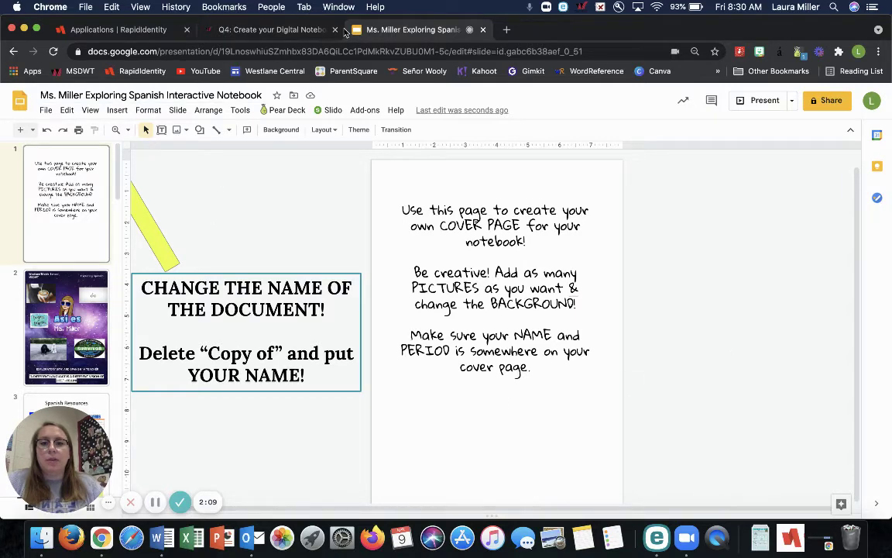
- On the Canvas assignment page, zoom in and follow the 'Fill out this Google Form' link
left_click(268, 29)
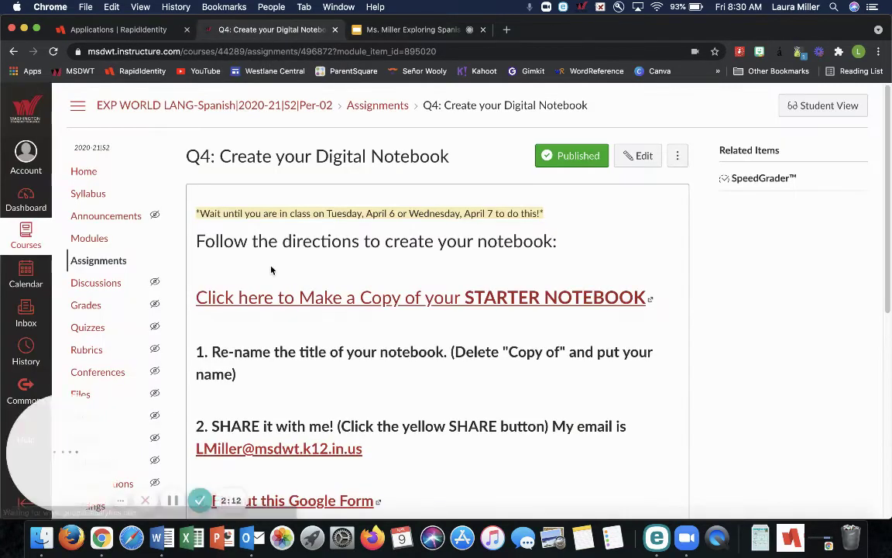
key("super+equal")
scroll(271, 270, "down", 5)
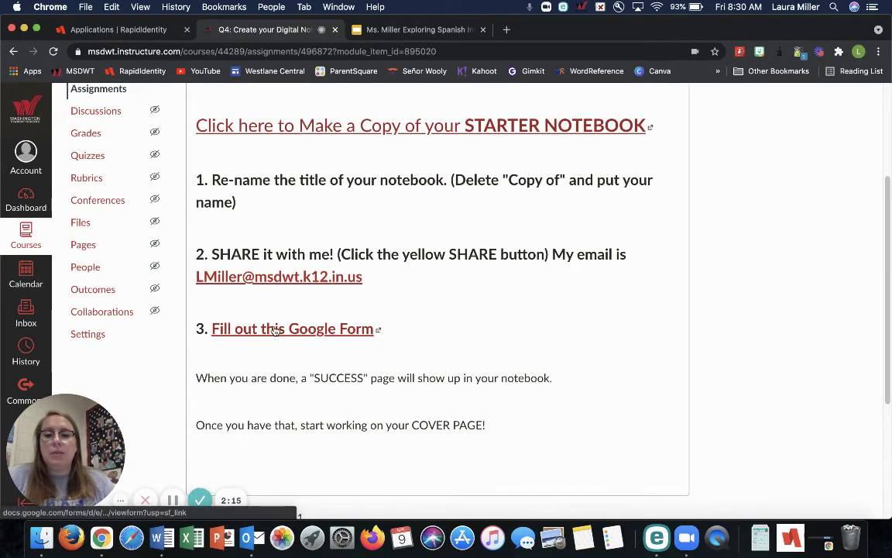
left_click(275, 329)
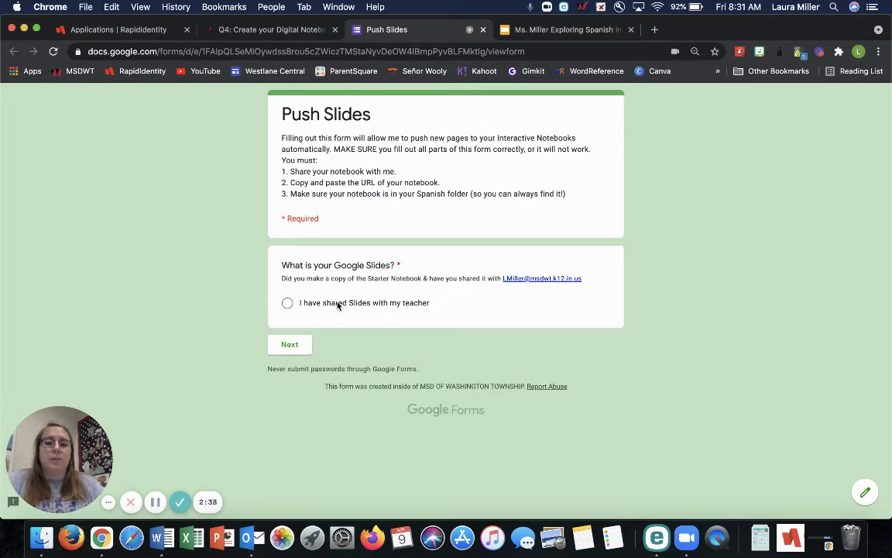
- Answer 'I have shared Slides with my teacher', go to the next form page, then return to the notebook
left_click(290, 305)
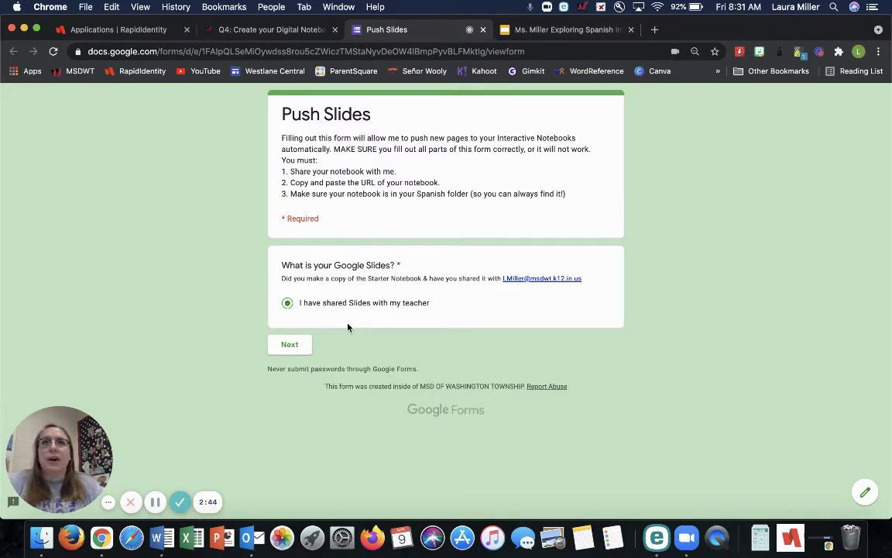
left_click(302, 345)
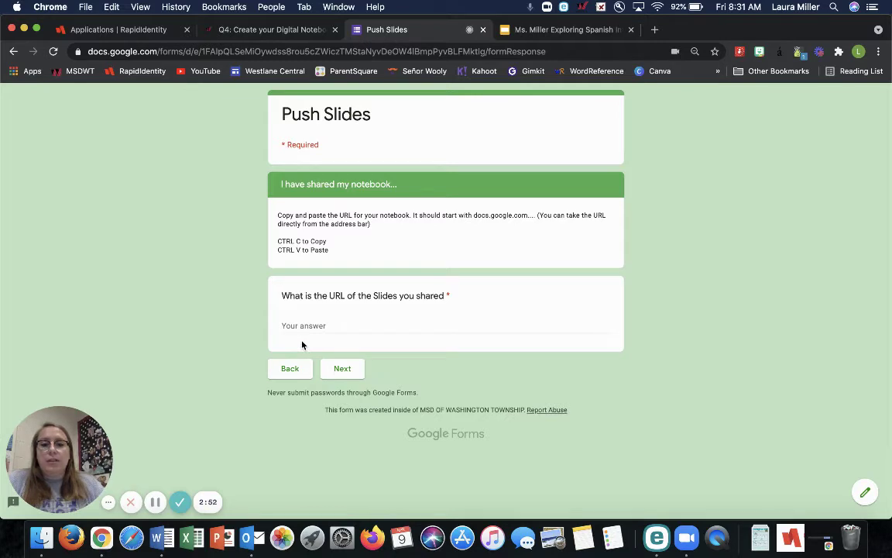
left_click(541, 31)
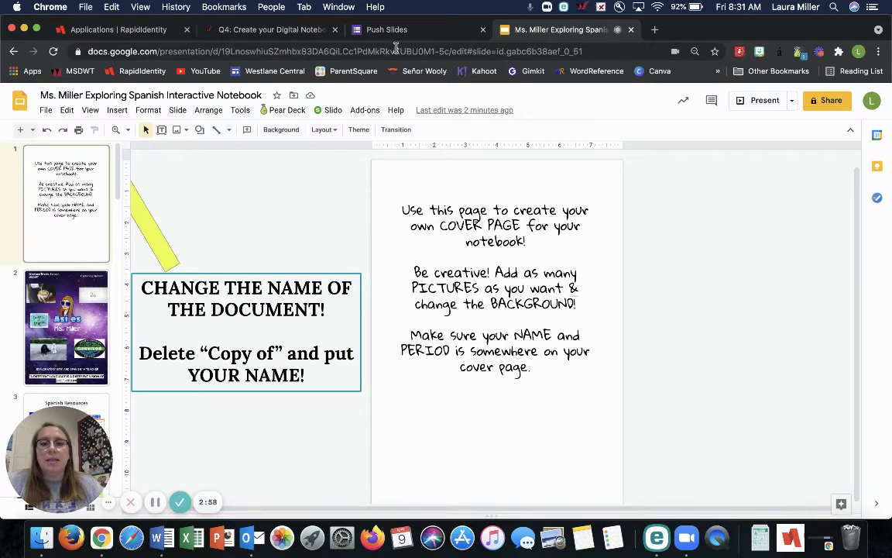
- Copy the notebook's URL from Chrome's address bar
left_click(286, 52)
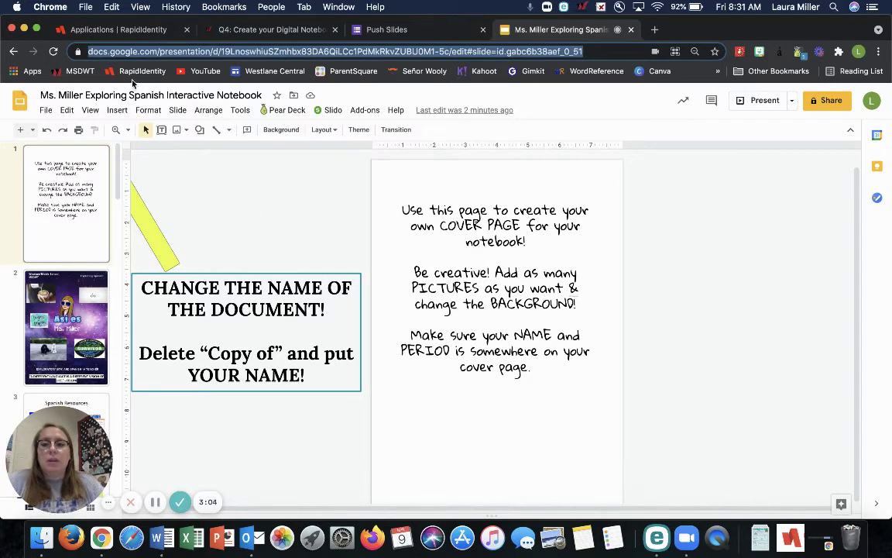
right_click(316, 53)
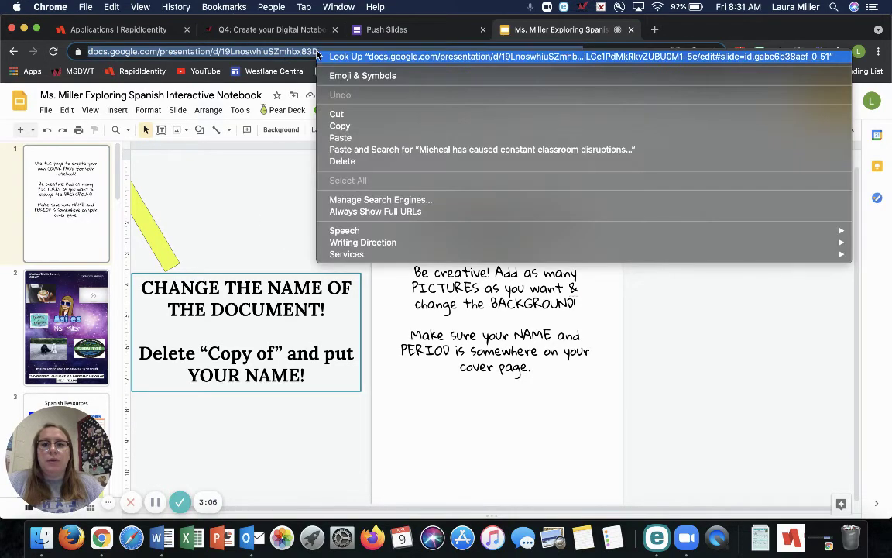
left_click(339, 126)
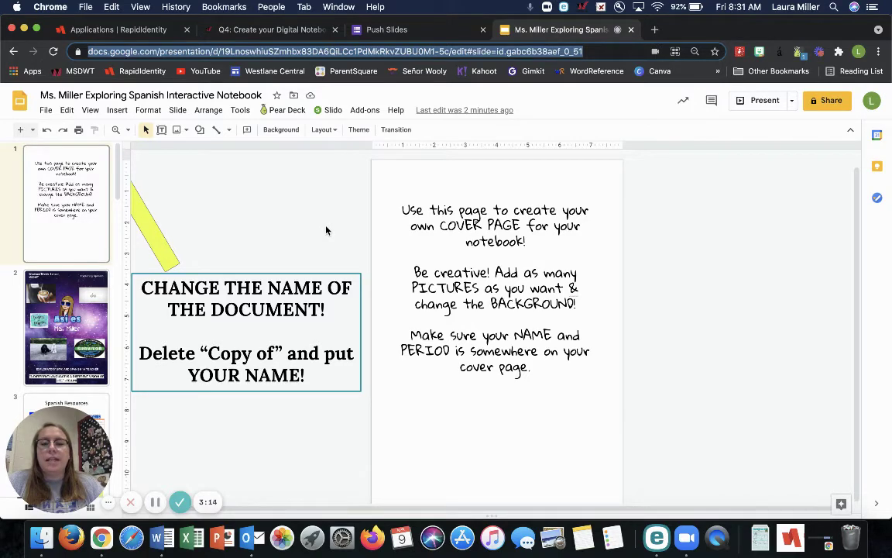
- Paste the notebook URL into the Push Slides form's answer and continue to the next section
left_click(384, 29)
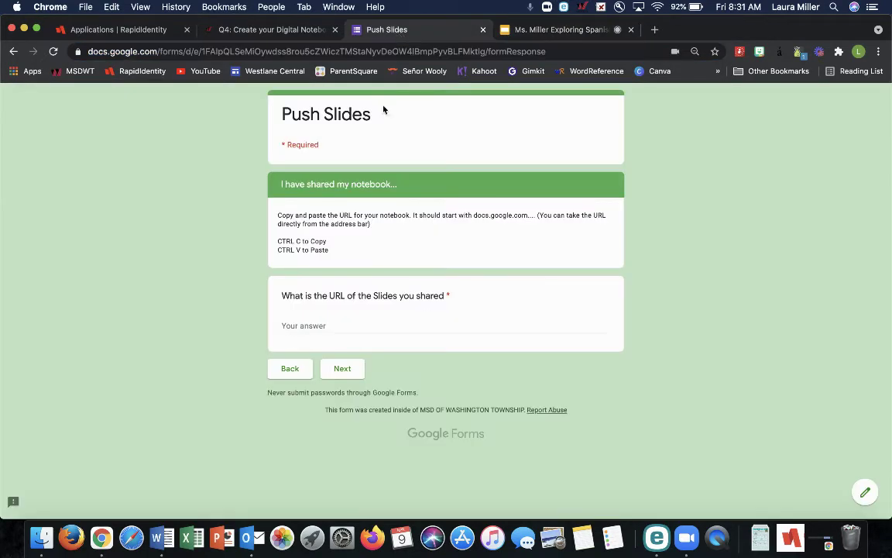
right_click(352, 333)
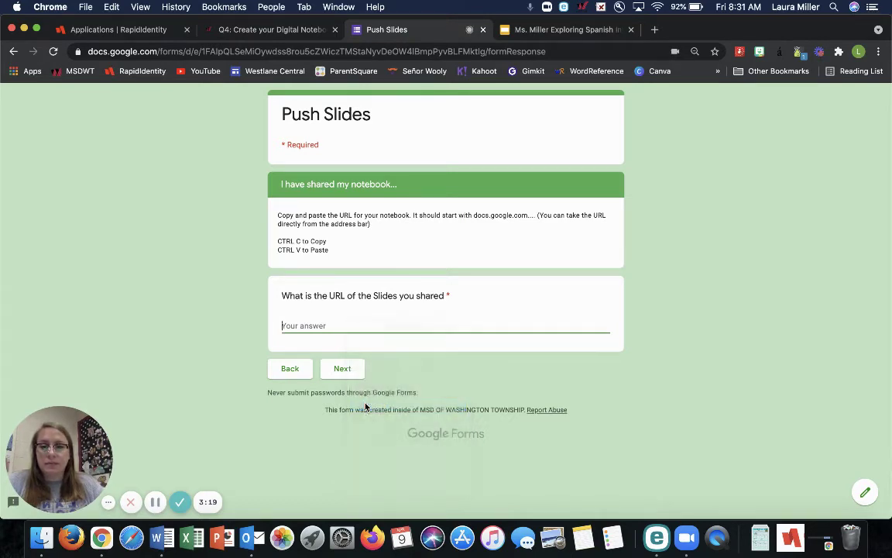
key("super+v")
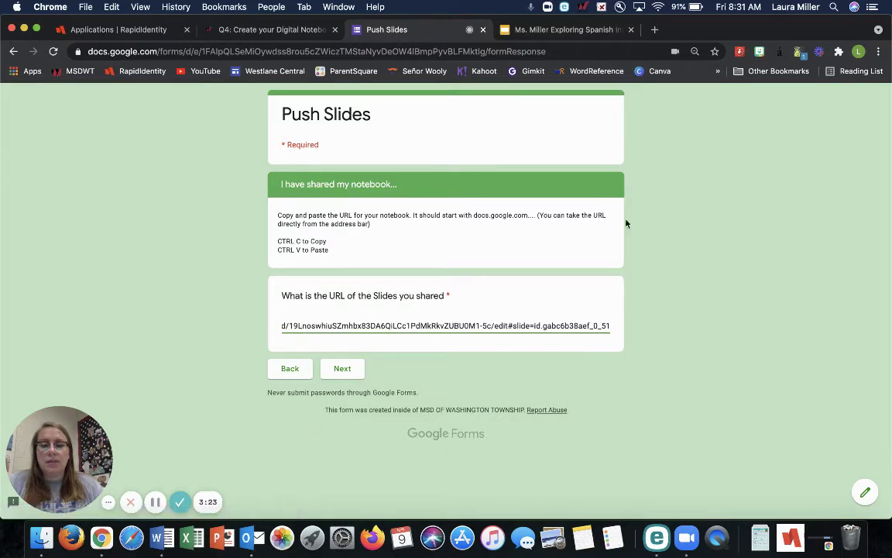
left_click(347, 370)
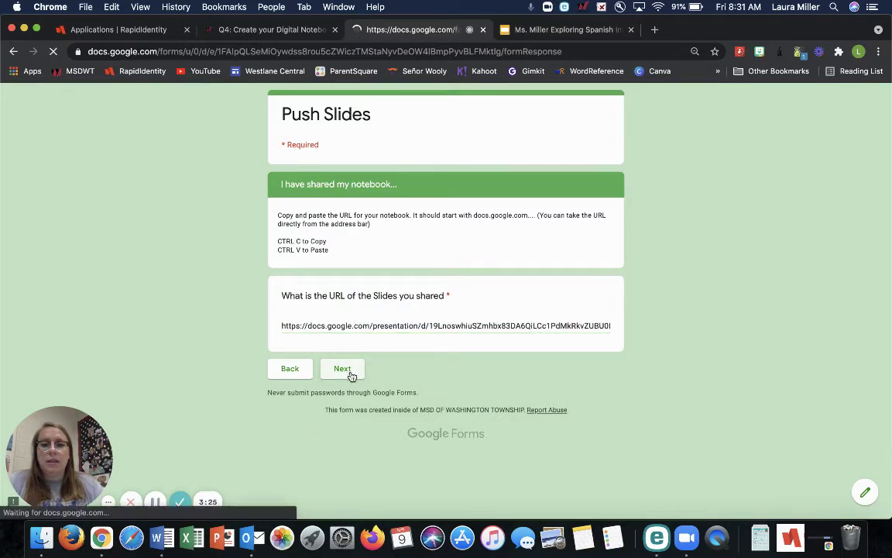
- Enter the teacher's name in the form's Name field, then return to the Slides notebook
left_click(368, 245)
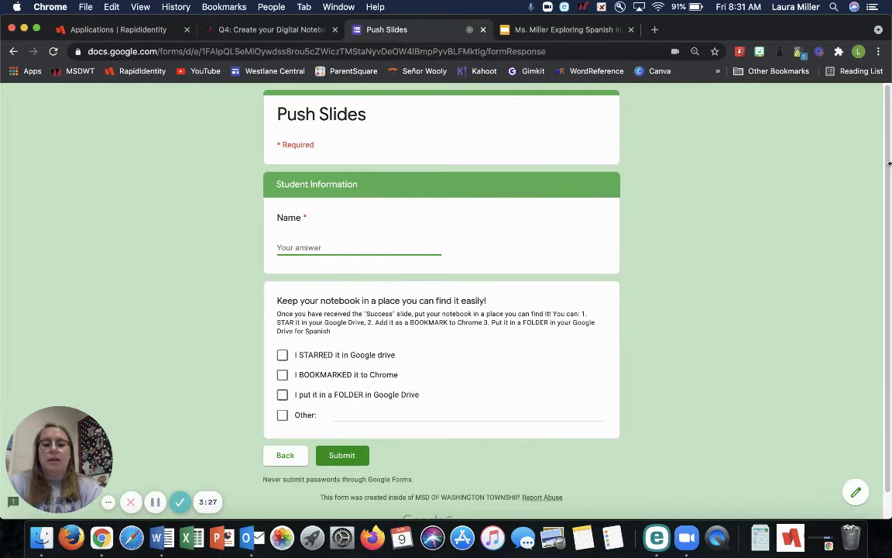
type("Ms. Miller")
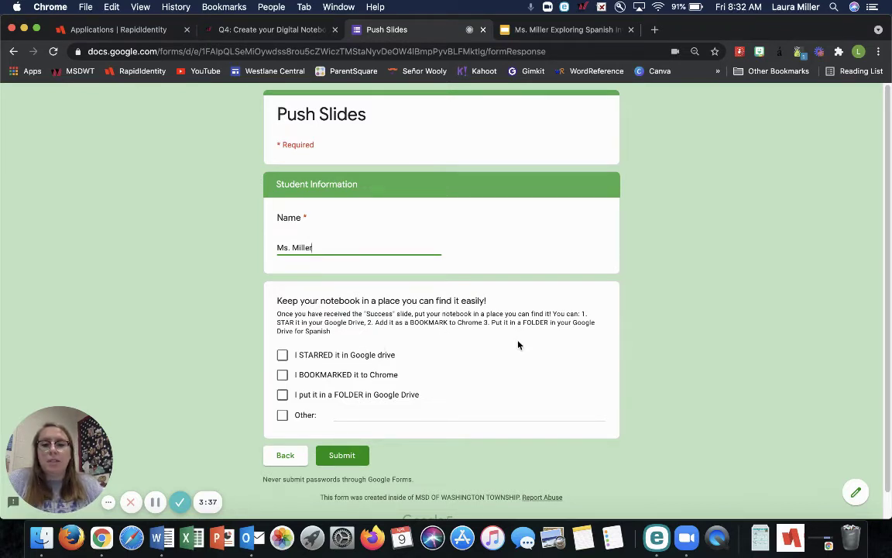
left_click(534, 34)
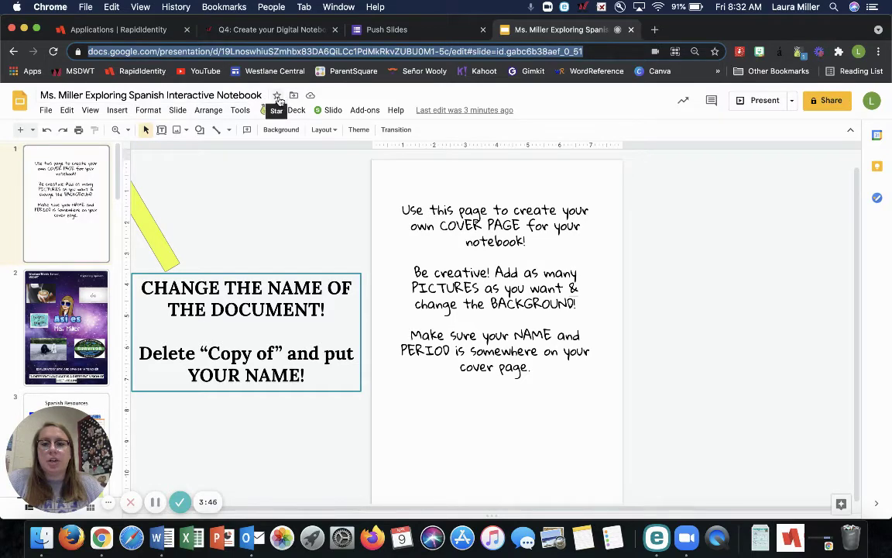
- Open drive.google.com in a new browser tab
left_click(655, 31)
type("drive.google.com/drive/starred")
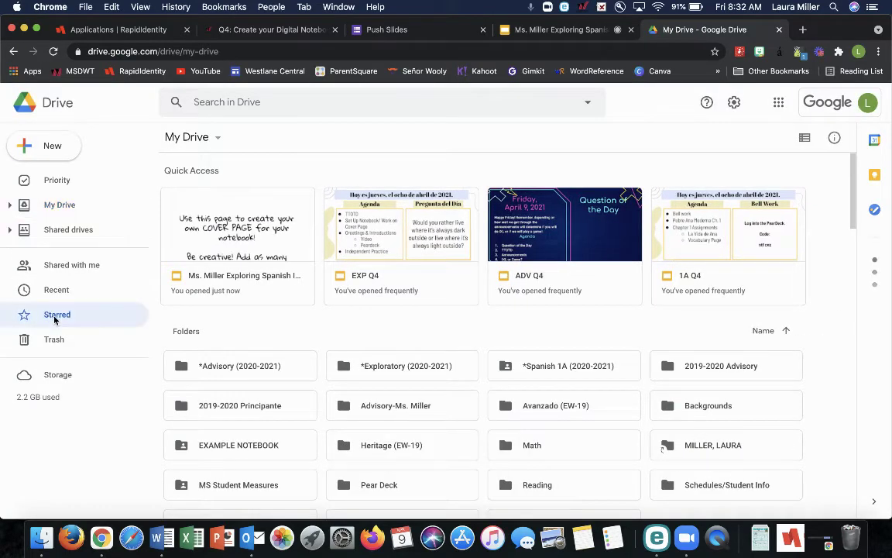
- View the Starred items in Google Drive, then return to the notebook tab
left_click(55, 318)
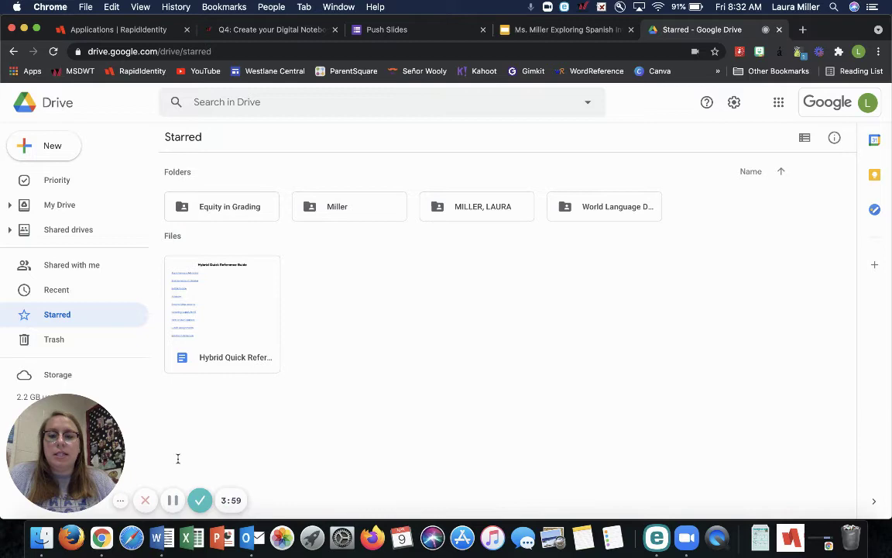
left_click(542, 31)
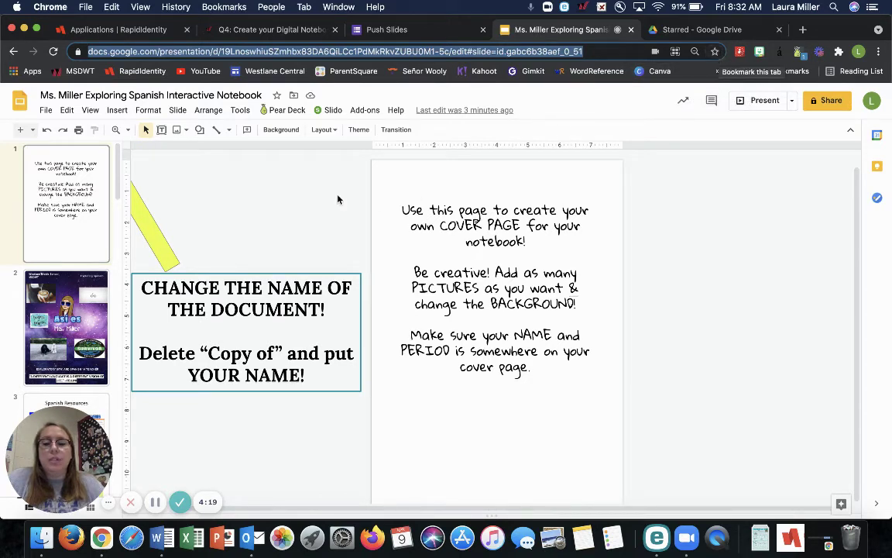
- Open the move-to-folder dialog from the folder icon beside the notebook's title
left_click(294, 95)
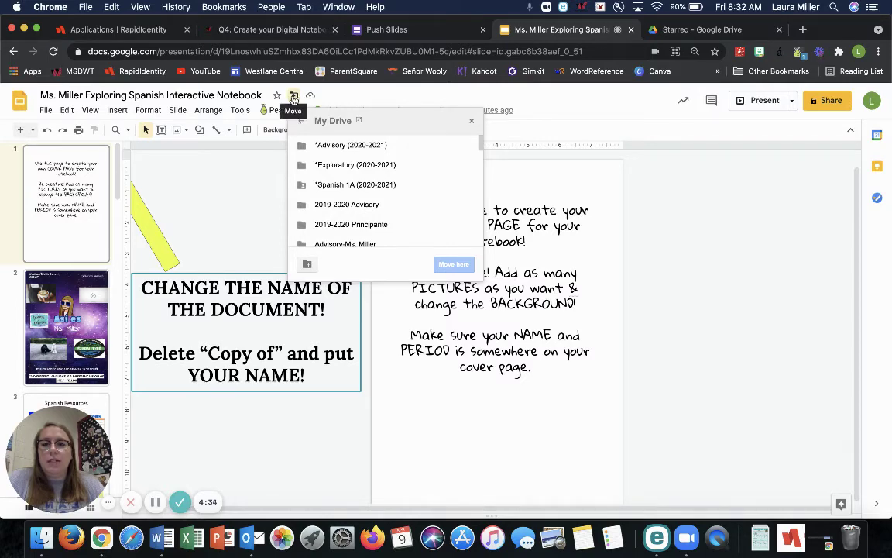
- Use File > Move to file the notebook in *Exploratory (2020-2021) › Quarter 4 › Notebooks
left_click(44, 110)
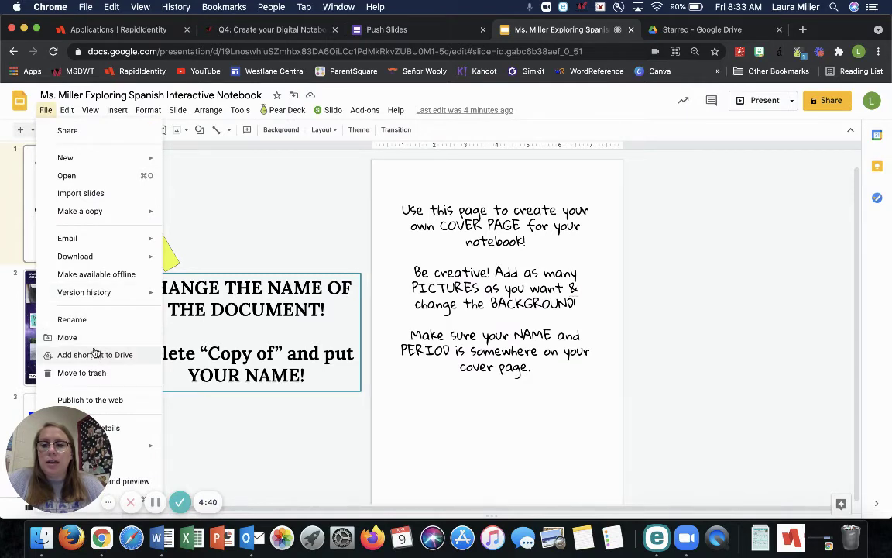
left_click(89, 337)
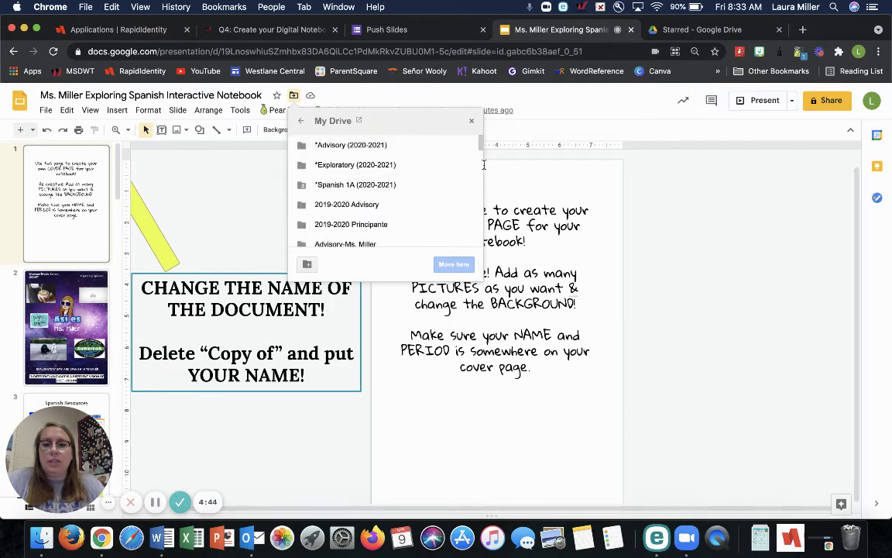
left_click(466, 169)
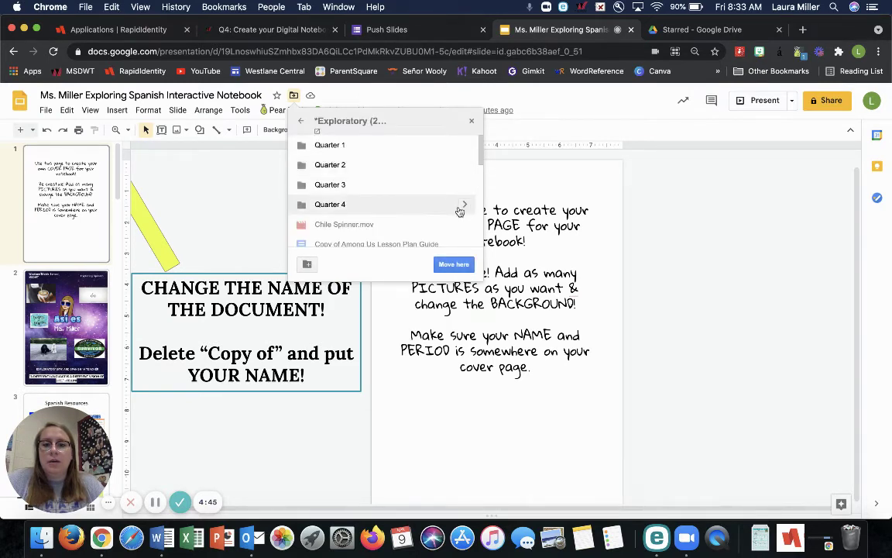
left_click(461, 203)
left_click(352, 146)
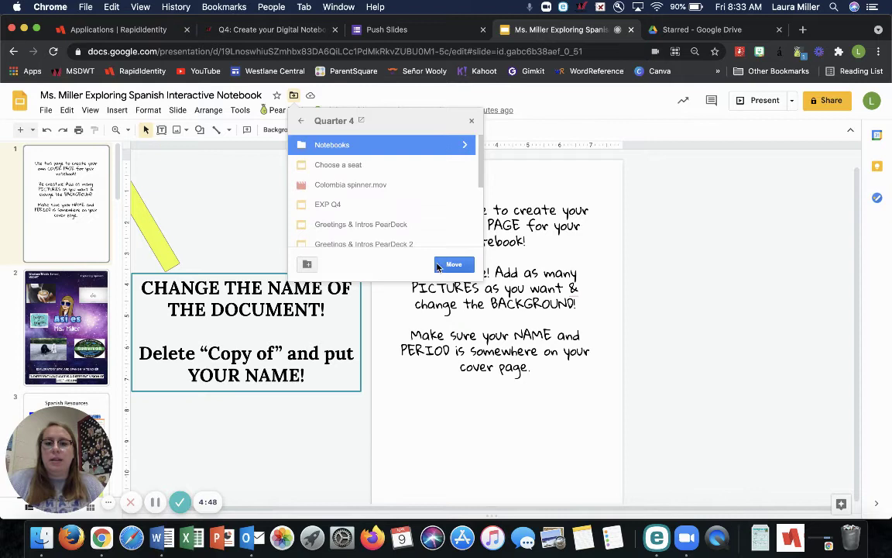
left_click(453, 264)
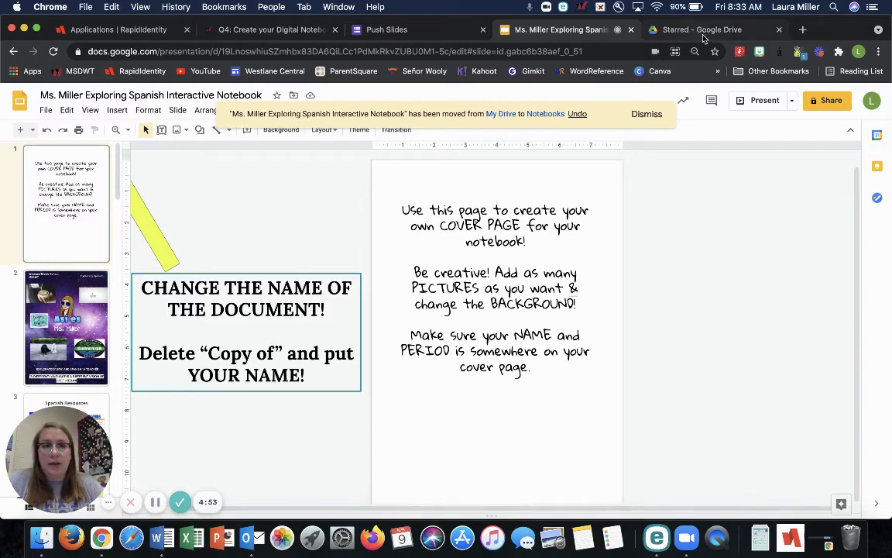
left_click(682, 29)
- From My Drive, open *Exploratory (2020-2021) › Quarter 4 › Notebooks and find the moved notebook
left_click(90, 206)
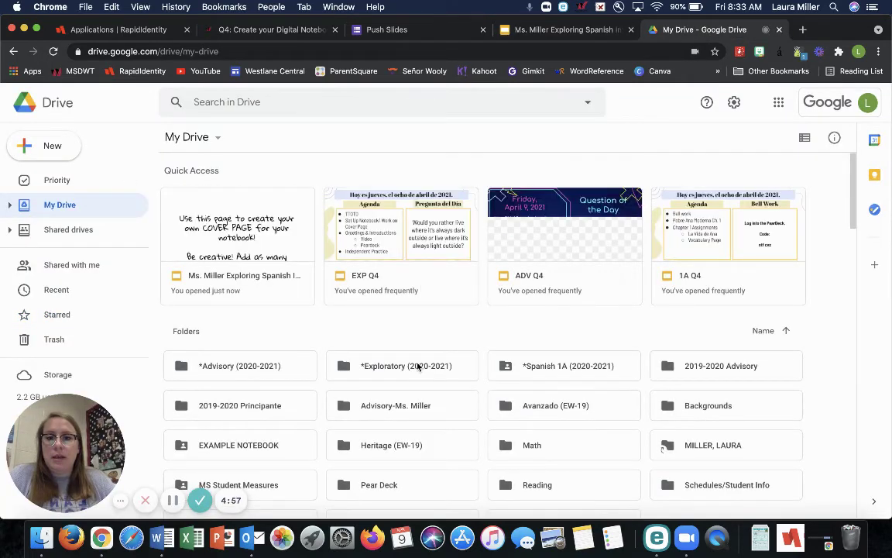
double_click(417, 366)
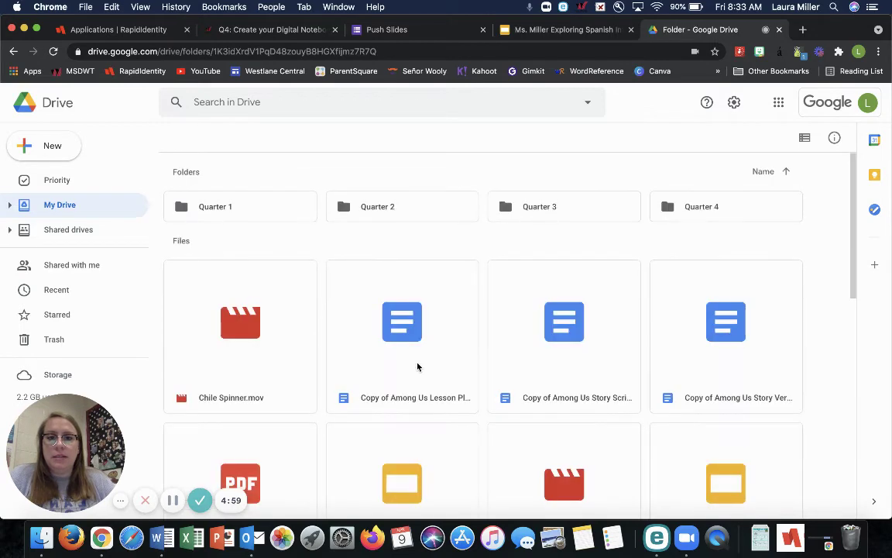
left_click(680, 219)
double_click(680, 219)
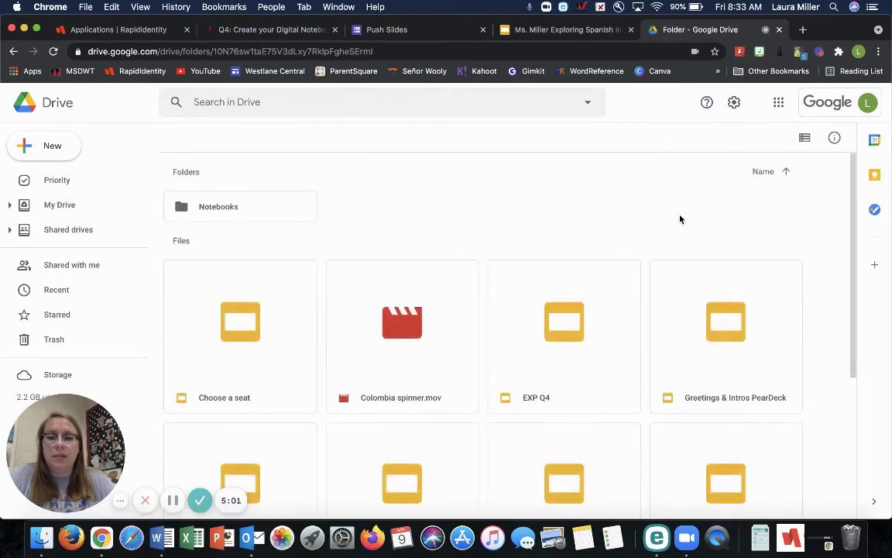
double_click(244, 216)
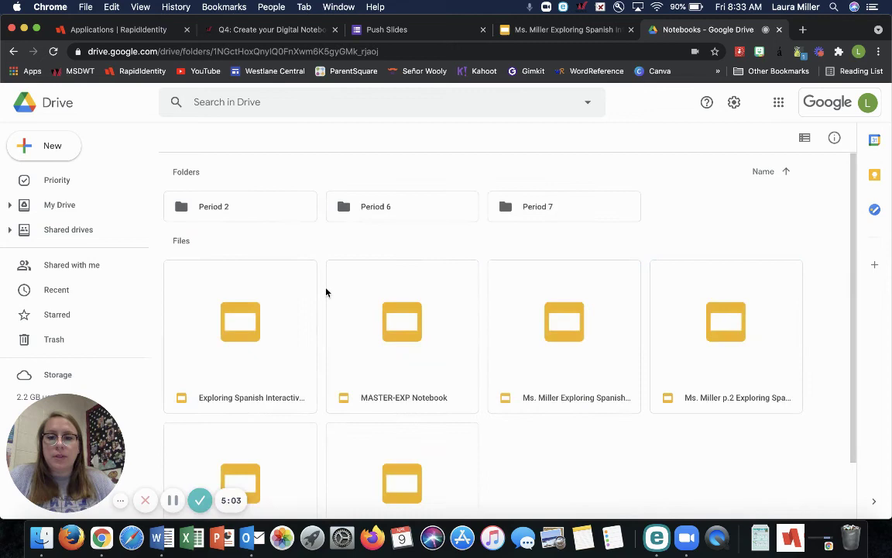
scroll(577, 333, "down", 2)
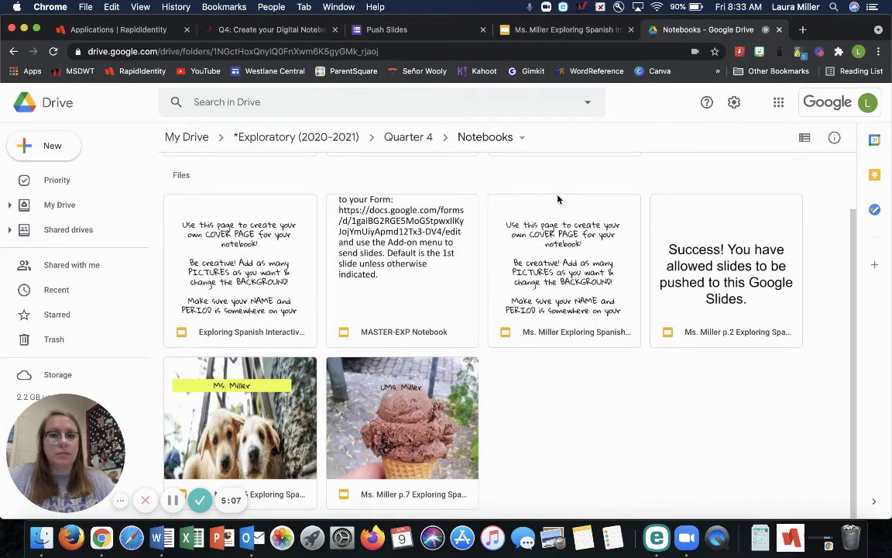
- Tick that the notebook is in a Drive folder, submit the Push Slides form, then view the Success! slide
left_click(436, 33)
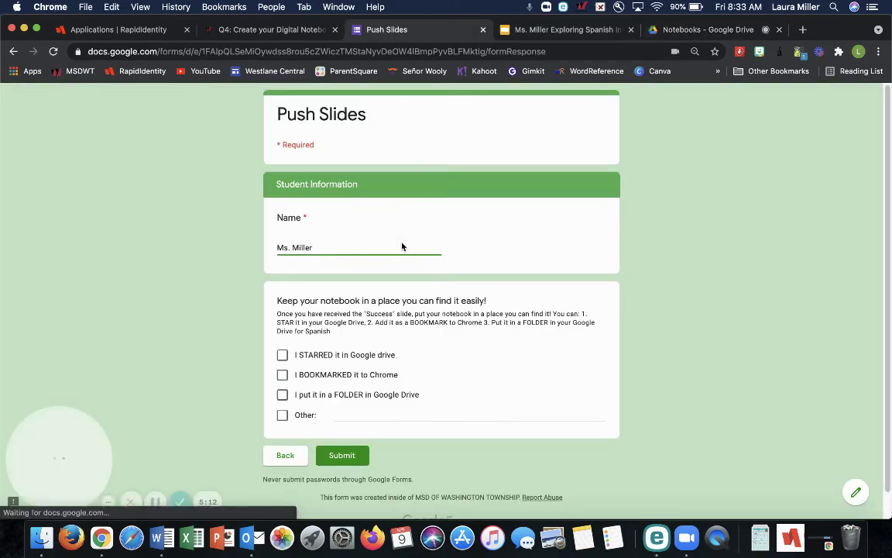
left_click(283, 396)
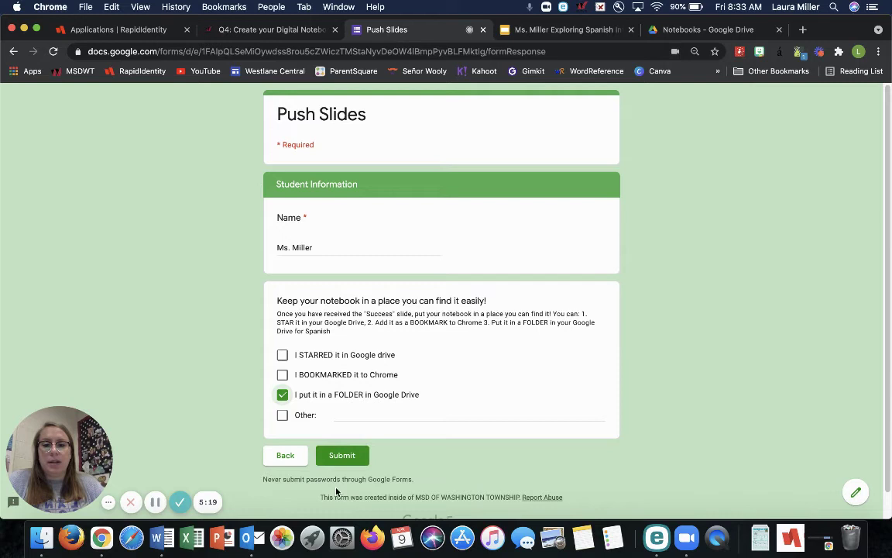
left_click(341, 456)
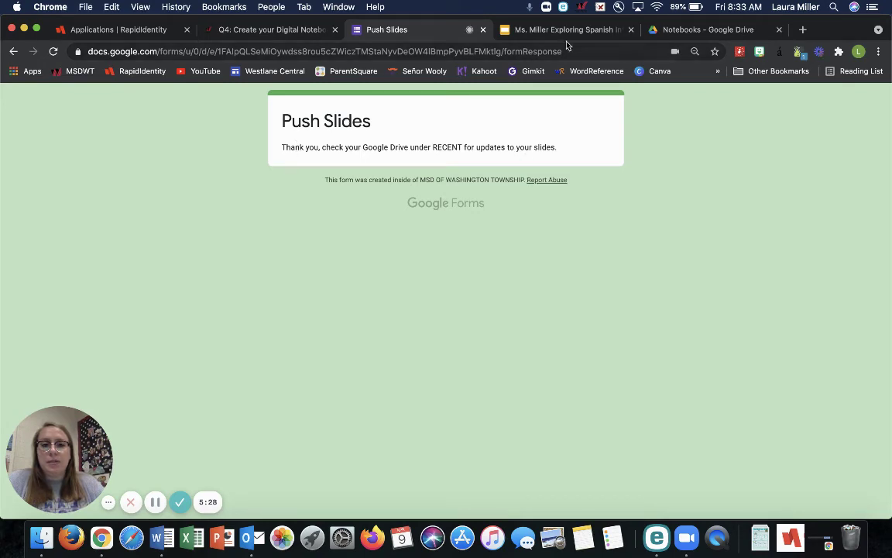
left_click(542, 31)
left_click(101, 211)
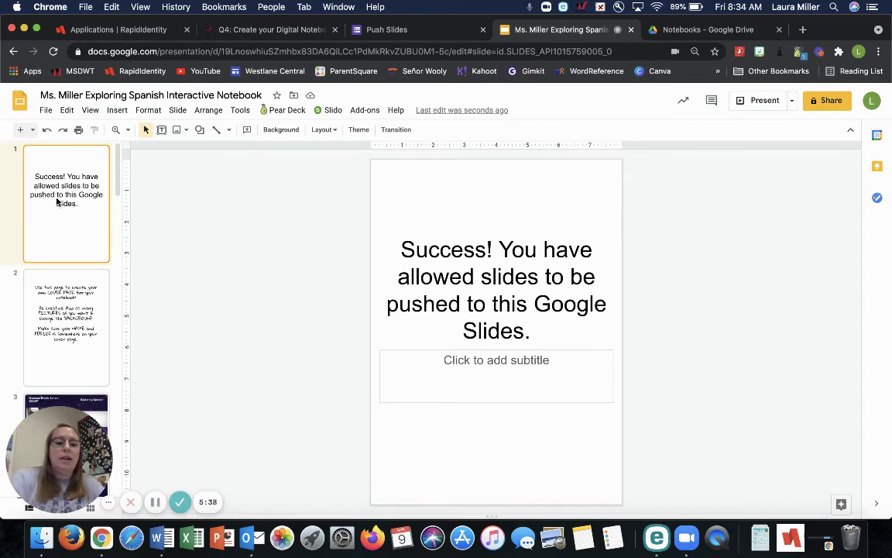
- Delete the Success! slide, then the change-the-name note and its yellow arrow
key("Delete")
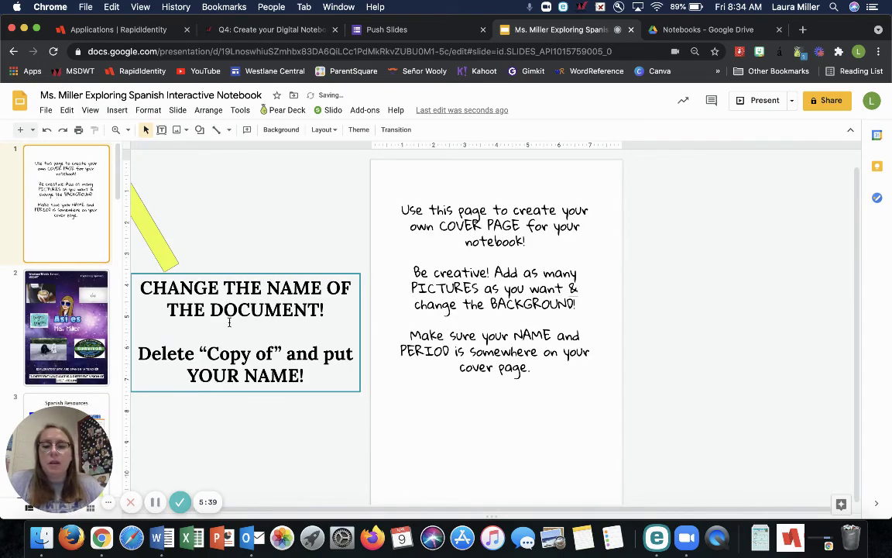
scroll(355, 489, "left", 3)
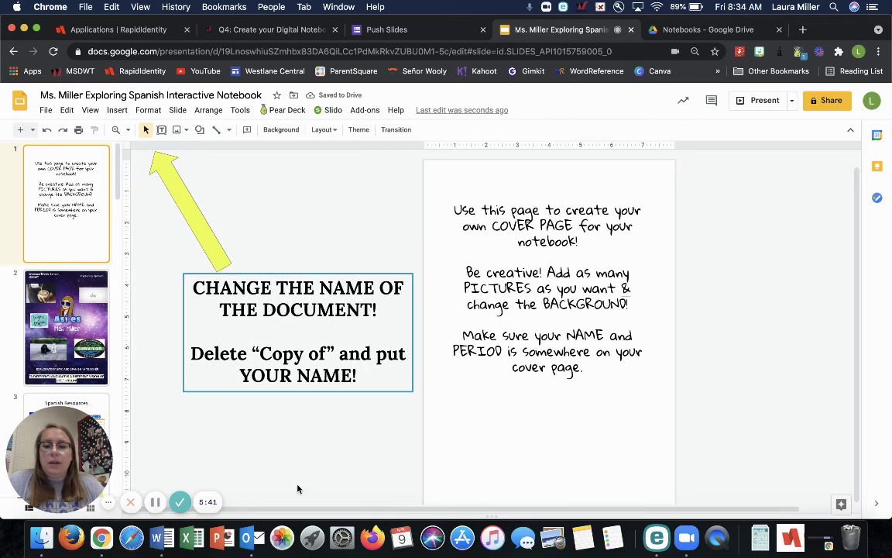
left_click(400, 280)
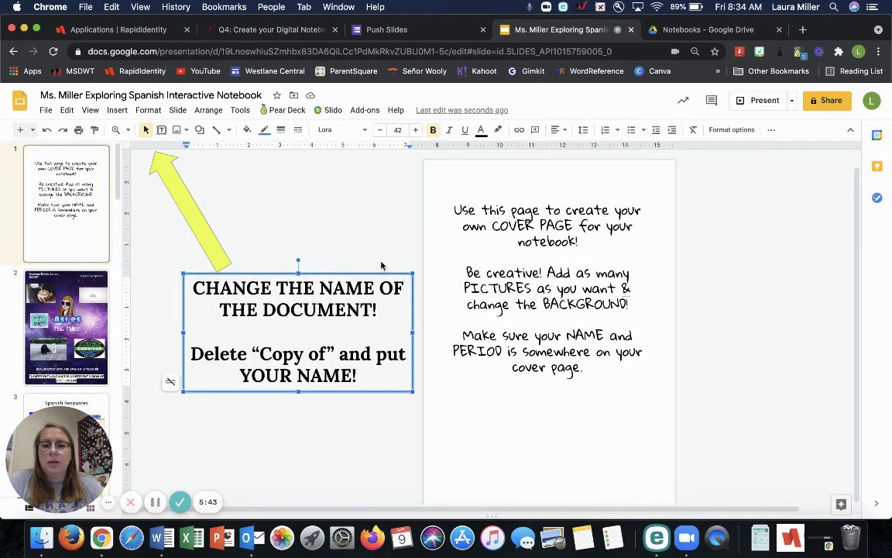
key("Delete")
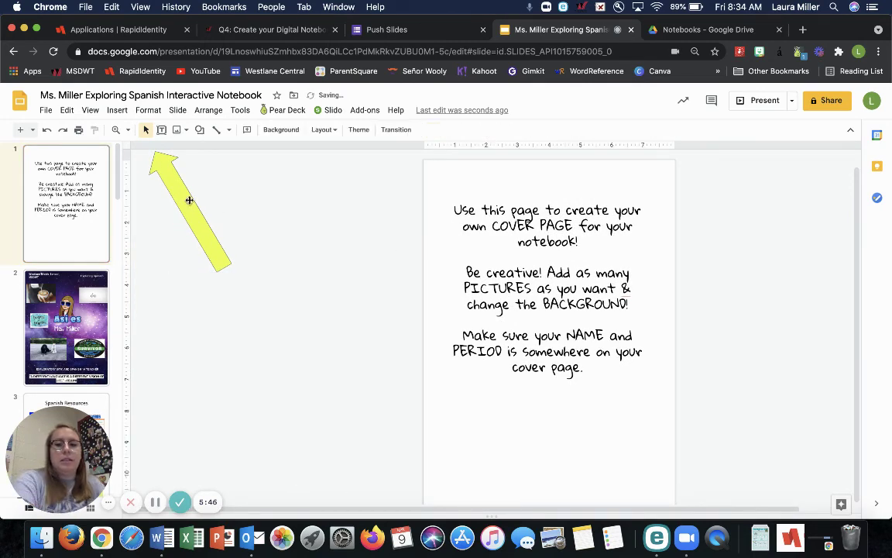
left_click(188, 209)
key("Delete")
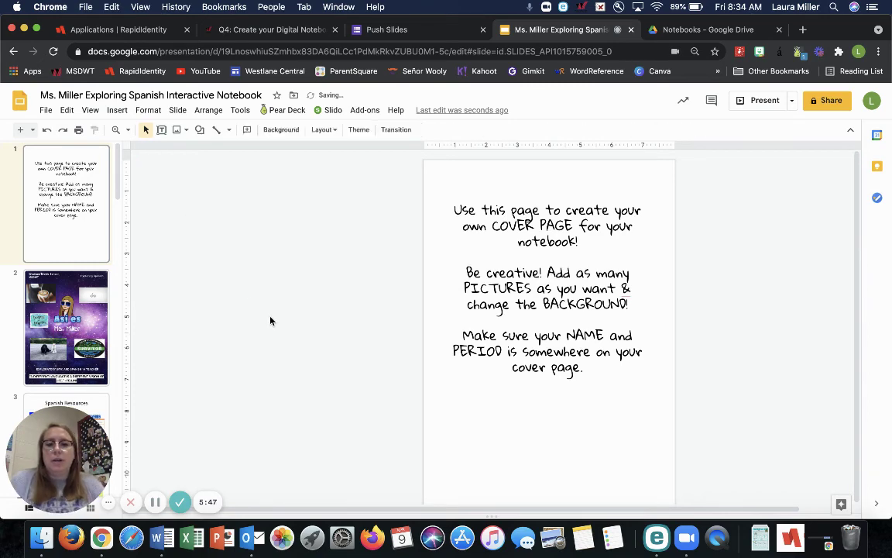
- Delete the sample galaxy cover slide
left_click(54, 303)
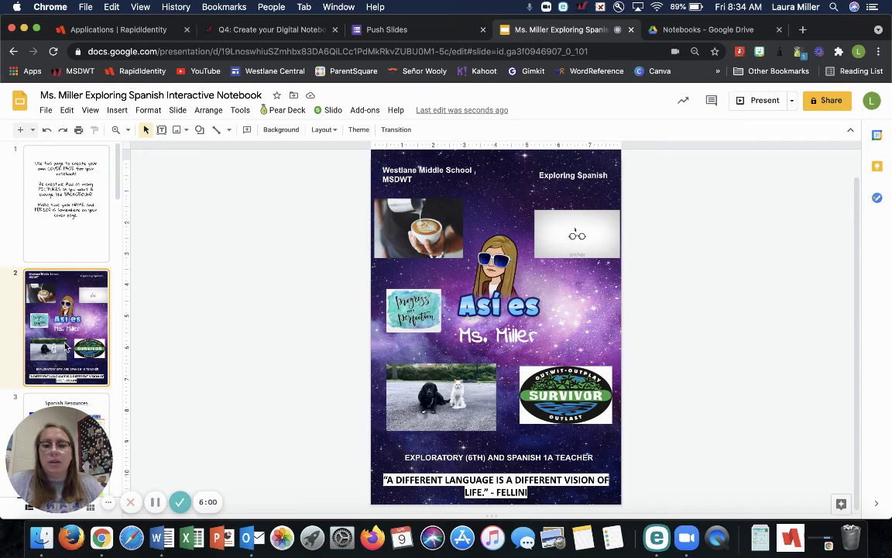
key("BackSpace")
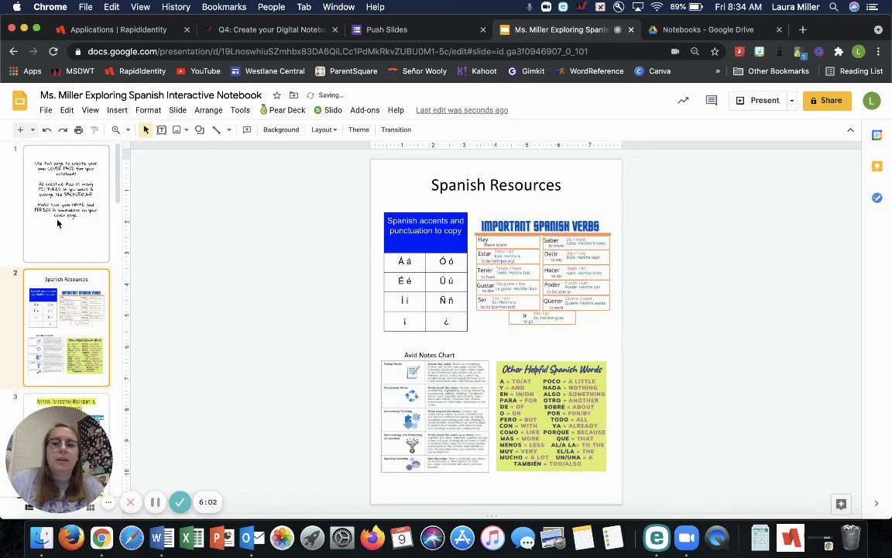
left_click(62, 220)
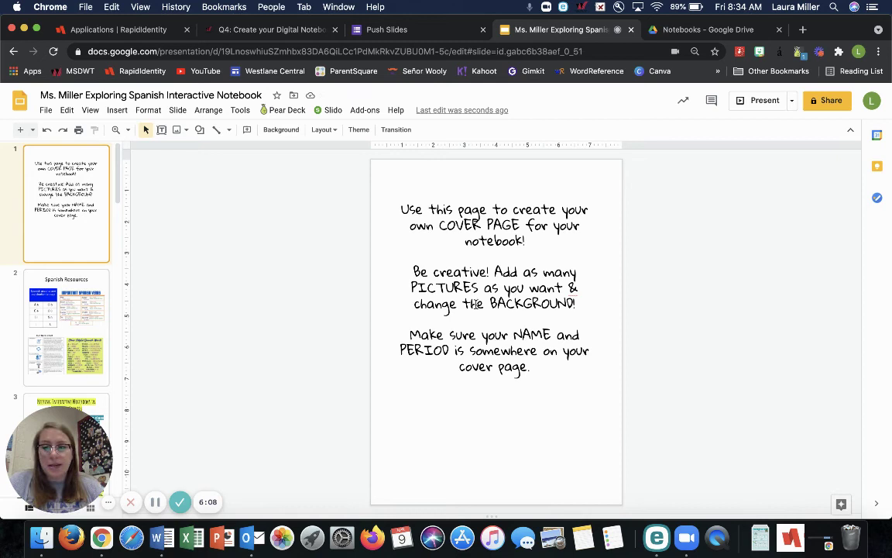
- Replace all the cover page instruction text with the owner's name
left_click(489, 271)
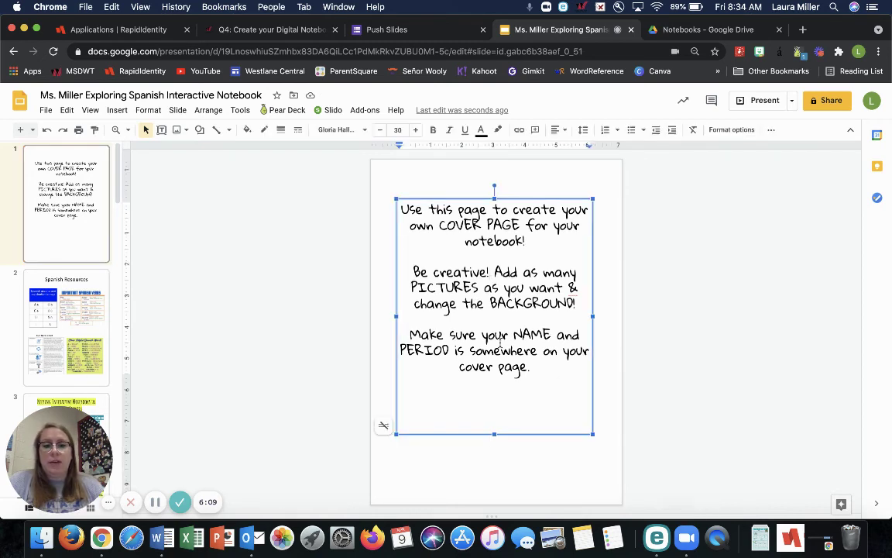
triple_click(523, 358)
left_click_drag(531, 367, 401, 208)
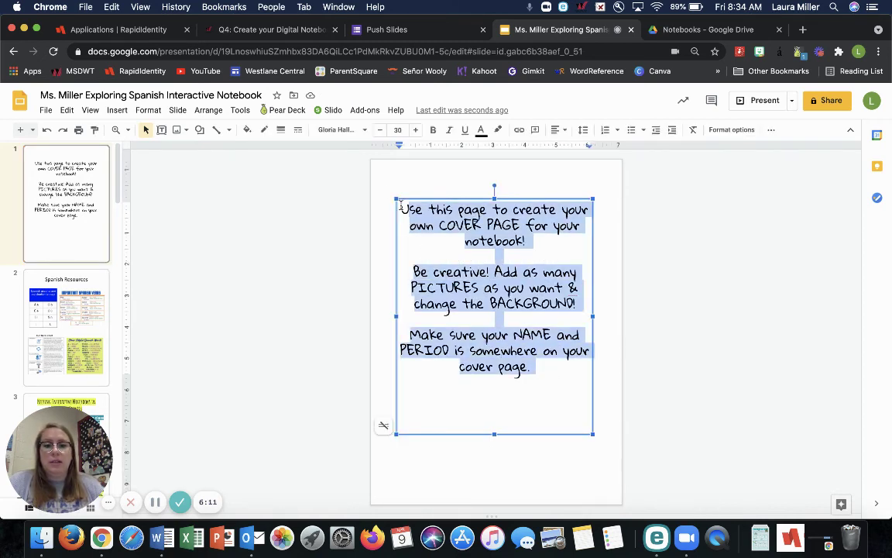
type("Ms. Miller")
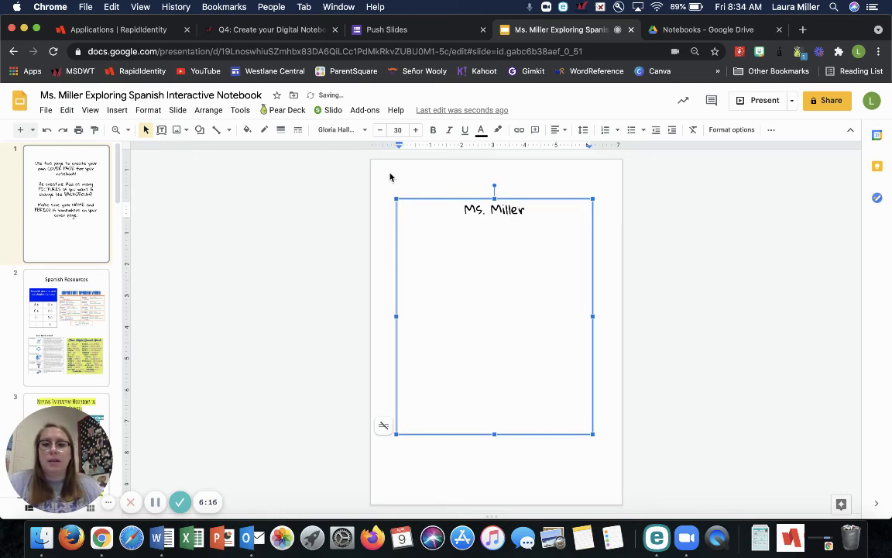
left_click(353, 161)
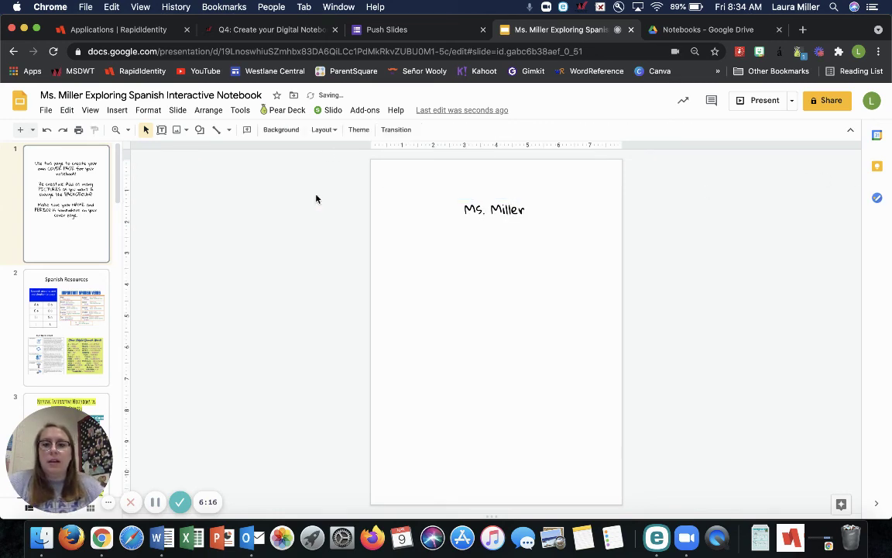
left_click(280, 129)
- Set the cover background to the lake sunset photo found by searching 'summer'
left_click(506, 299)
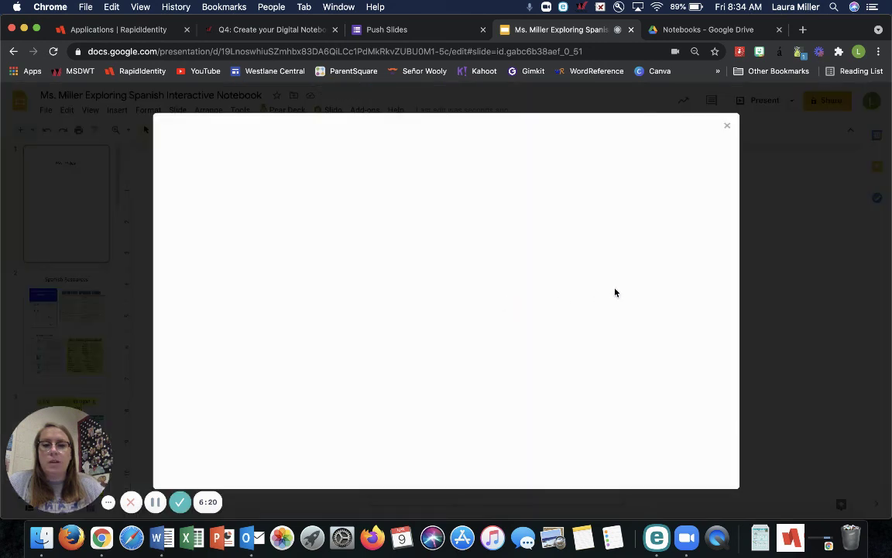
left_click(507, 180)
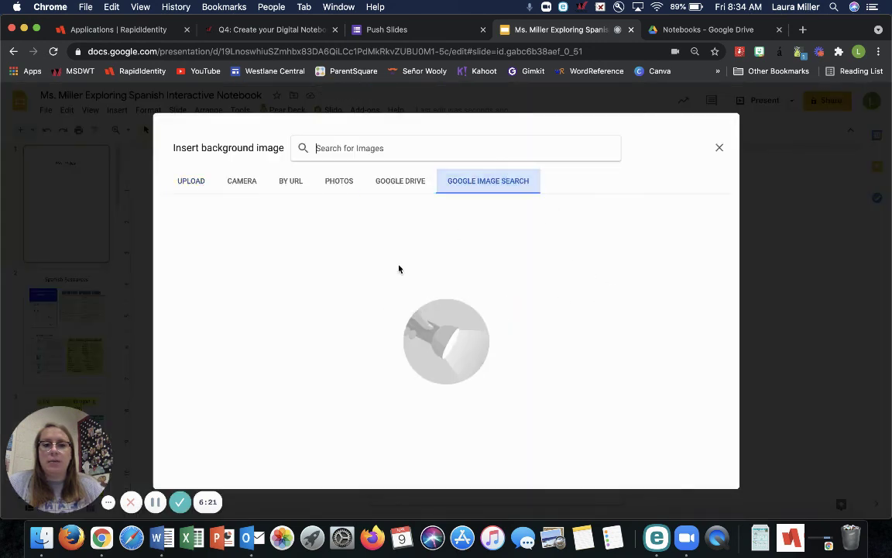
left_click(368, 144)
type("summer")
key("Return")
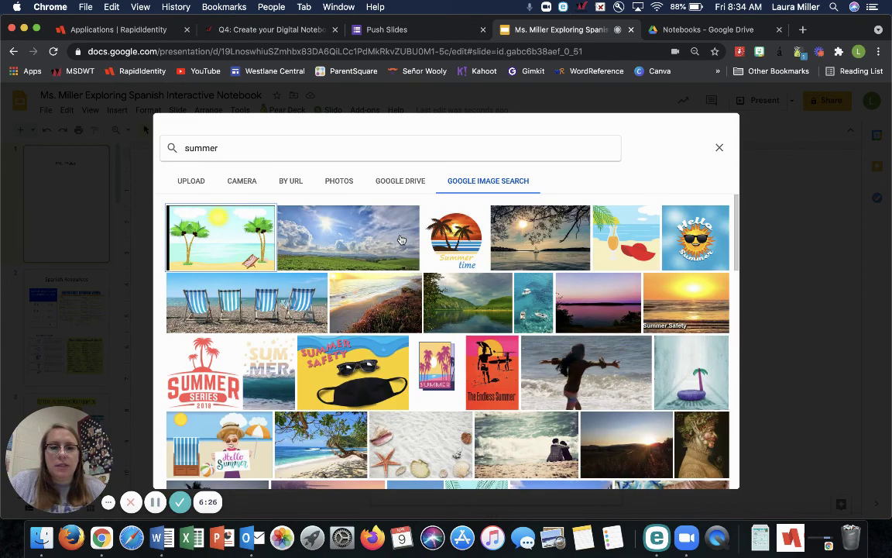
left_click(550, 266)
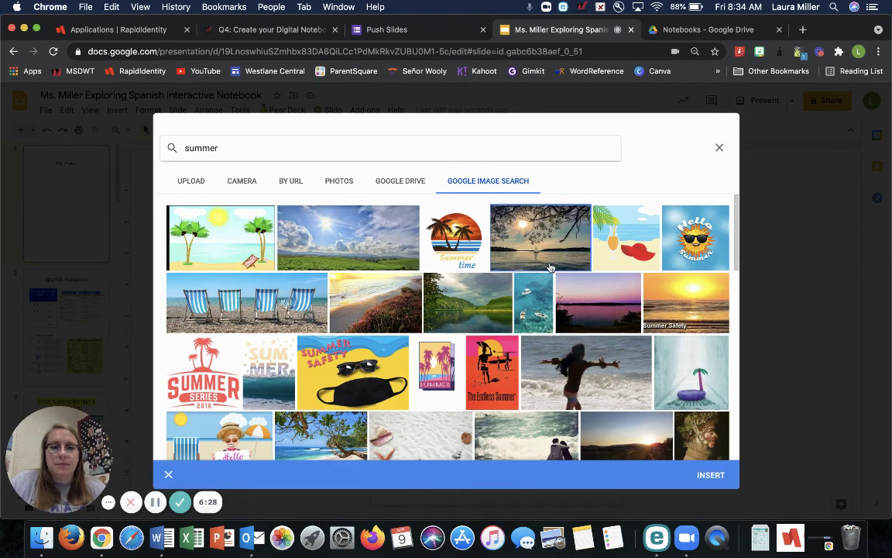
left_click(711, 475)
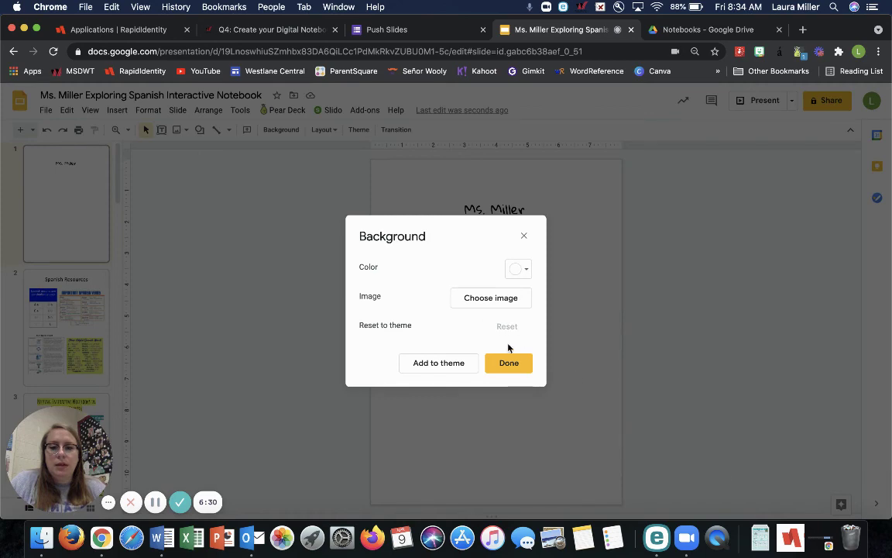
left_click(508, 362)
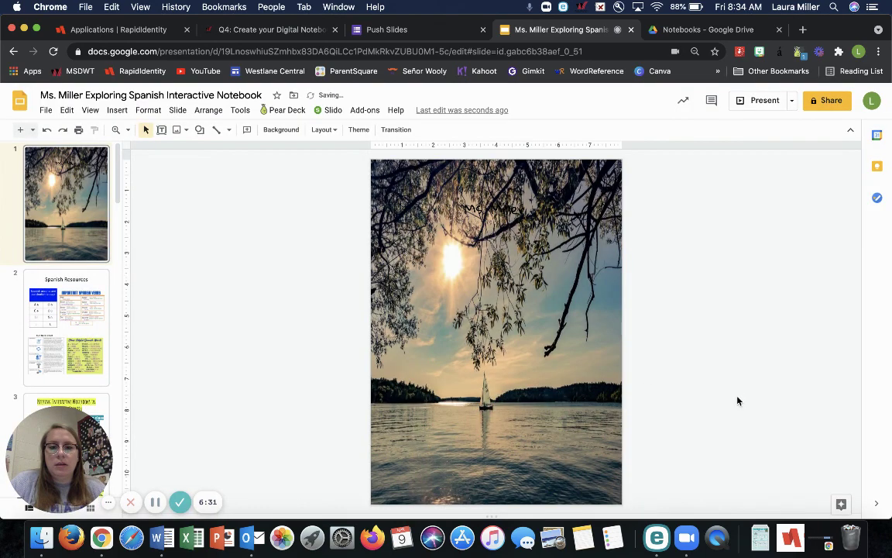
- Fill the name box grey, shrink it to one line and move it to the slide bottom
left_click(542, 220)
left_click(247, 130)
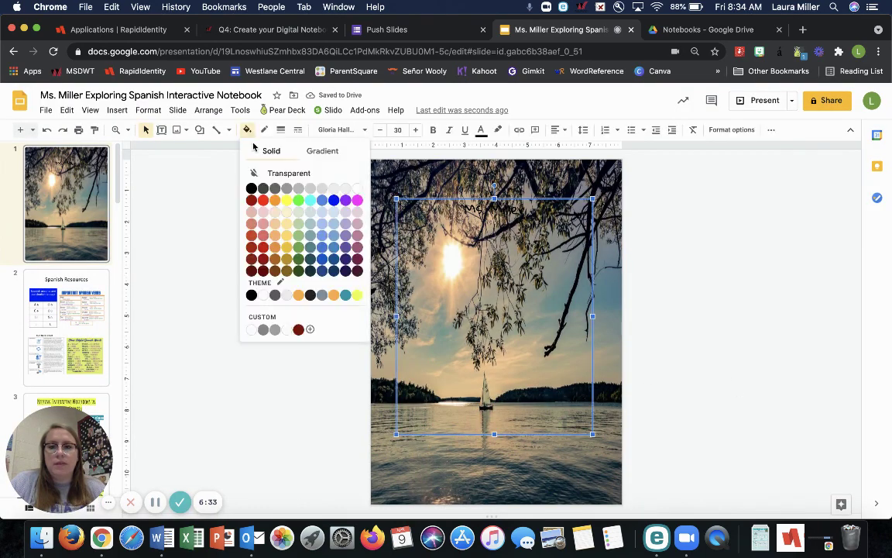
left_click(275, 329)
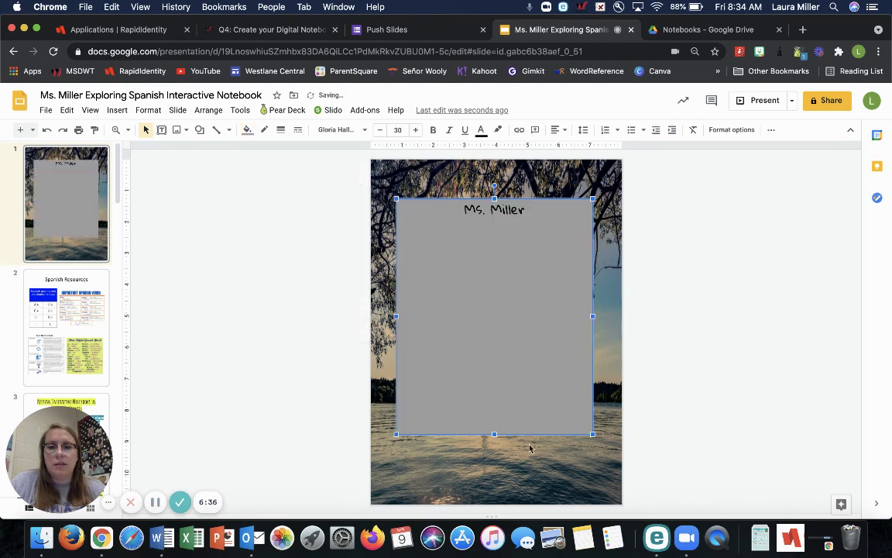
left_click_drag(494, 434, 510, 233)
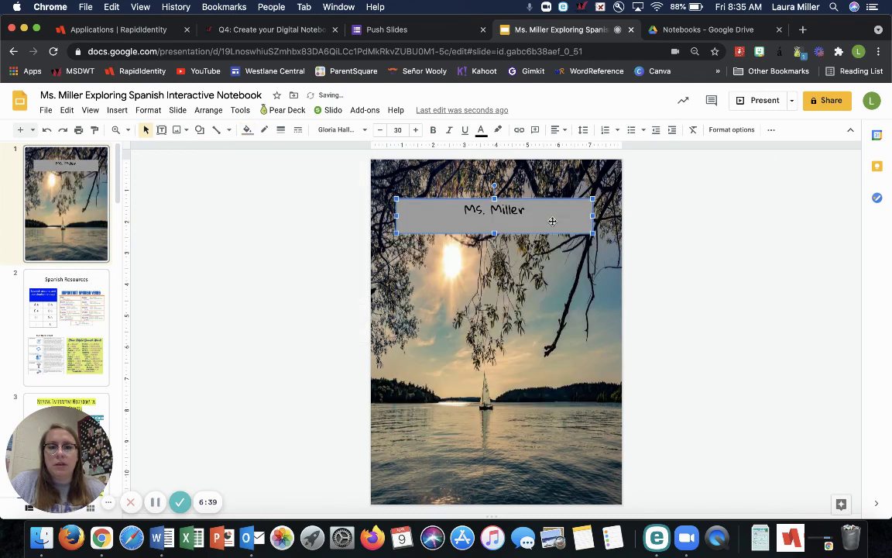
left_click_drag(545, 465, 545, 465)
left_click(718, 447)
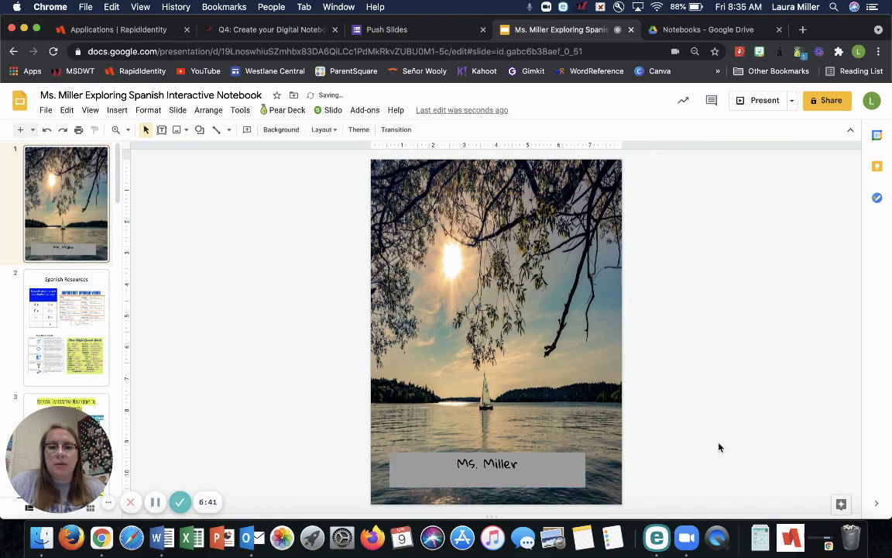